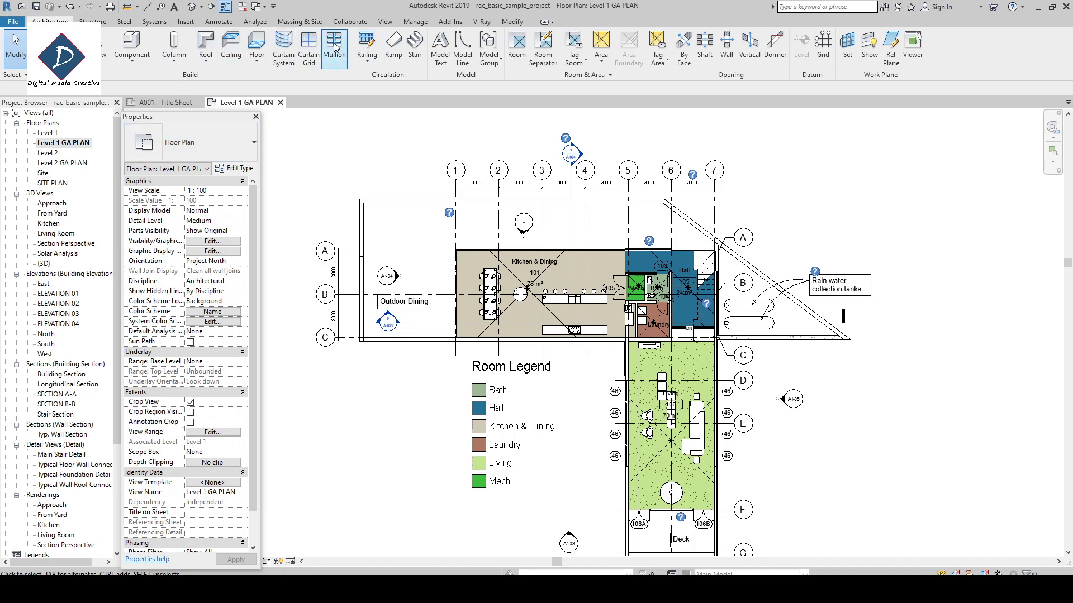
# Step: Open Project Parameters from the Manage tab, listing Occupant and Recycled Content
pyautogui.click(415, 21)
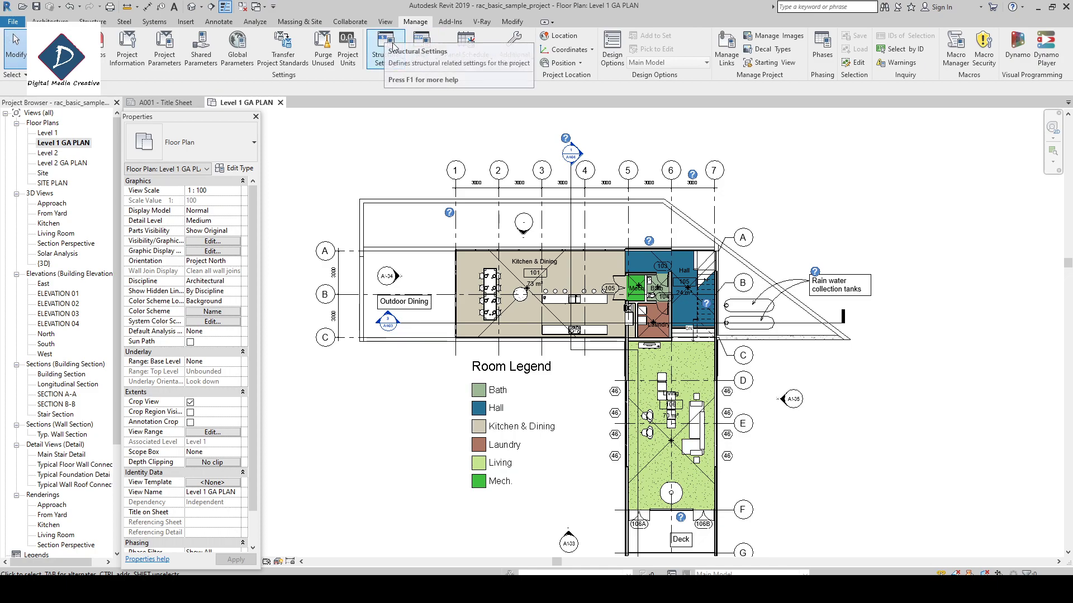
pyautogui.click(166, 65)
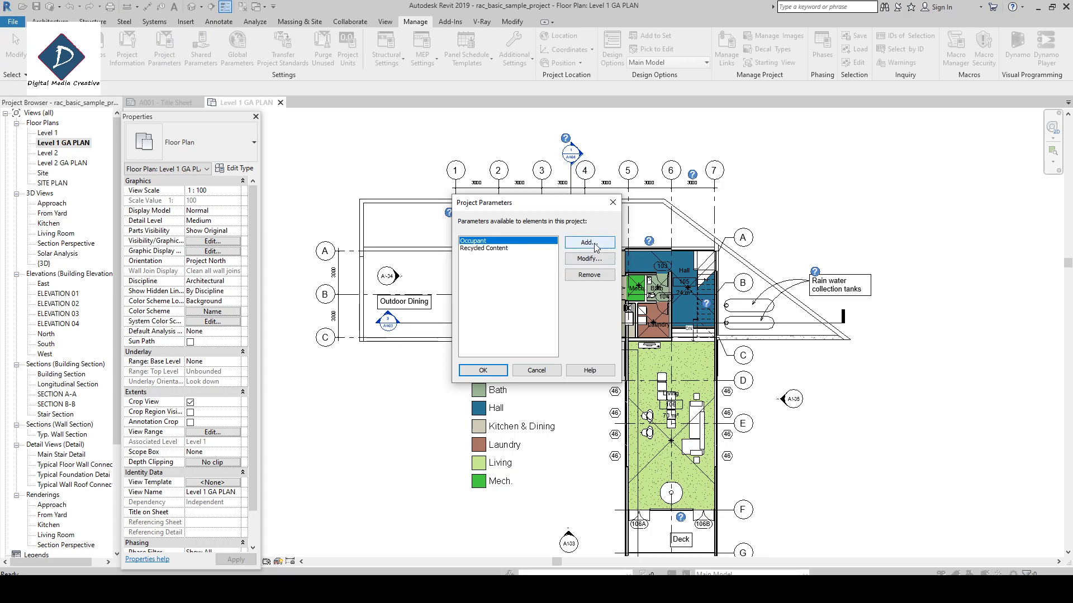
# Step: Start a new parameter named VIEW FOLDER, Text type, grouped under Identity Data
pyautogui.click(596, 247)
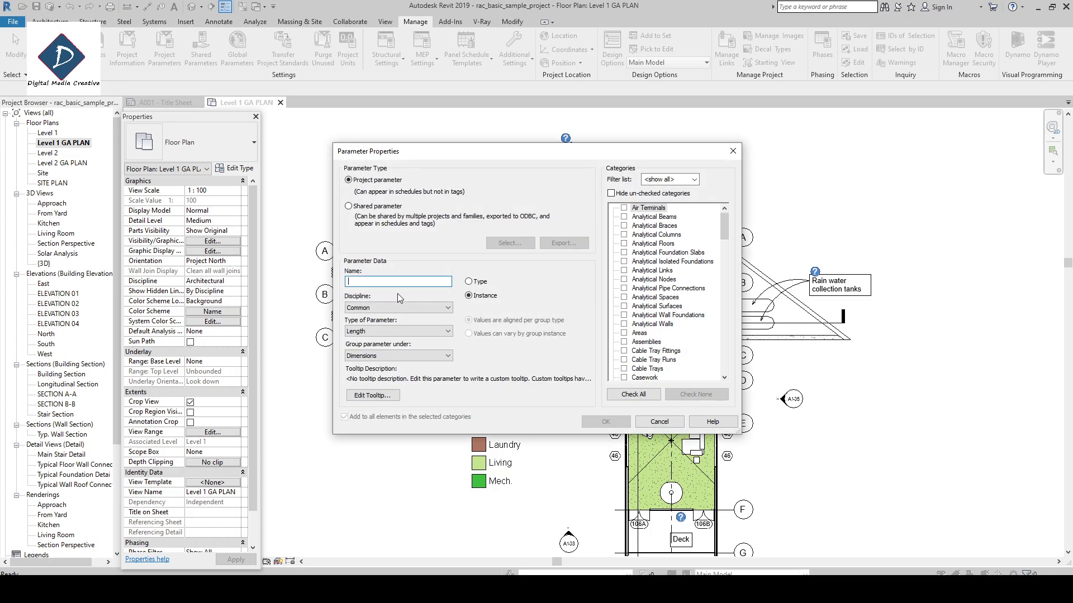
pyautogui.write('V')
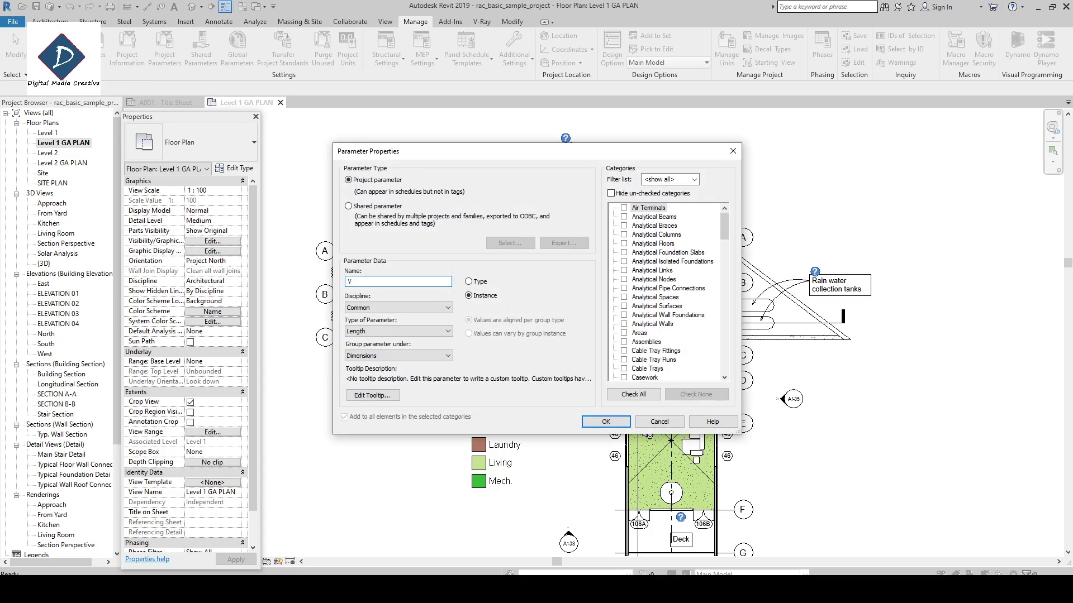
pyautogui.write('IEW')
pyautogui.press('BackSpace')
pyautogui.press('BackSpace')
pyautogui.write('EW ')
pyautogui.write('FO')
pyautogui.click(383, 331)
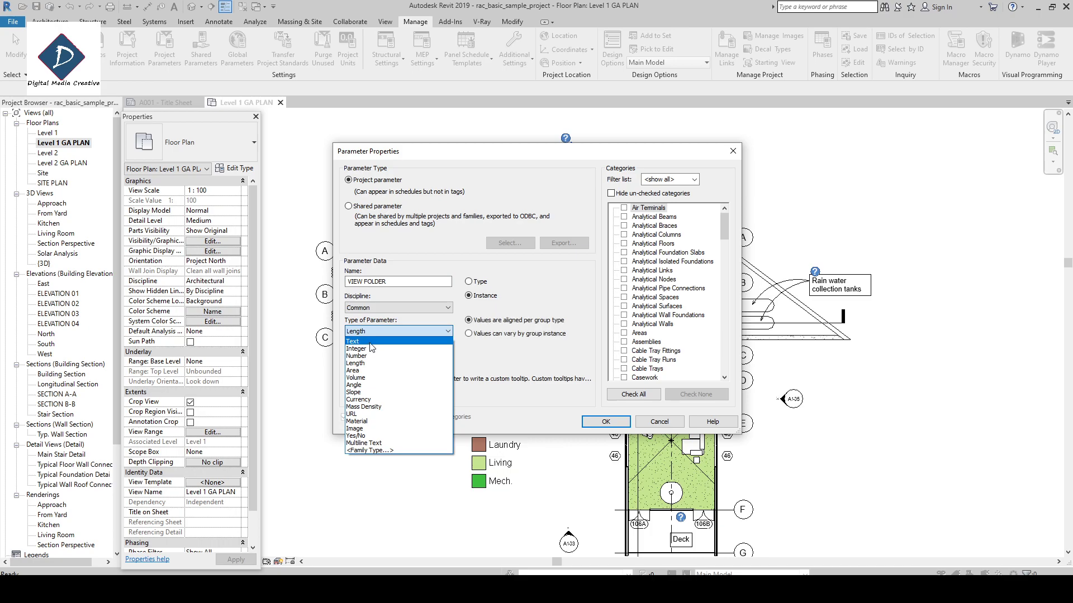
pyautogui.click(382, 342)
pyautogui.click(379, 355)
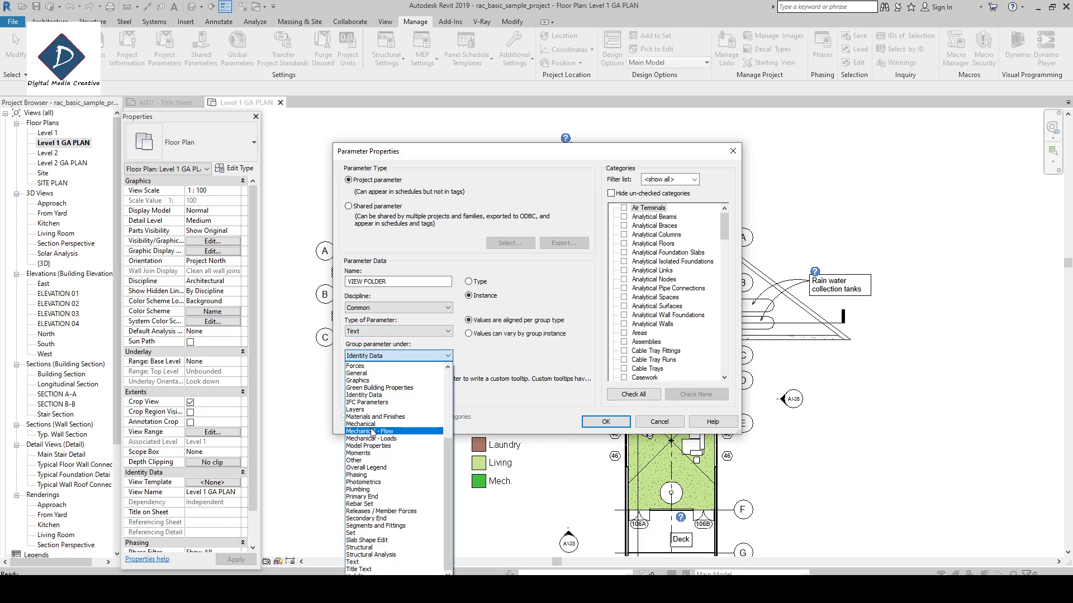
pyautogui.click(383, 396)
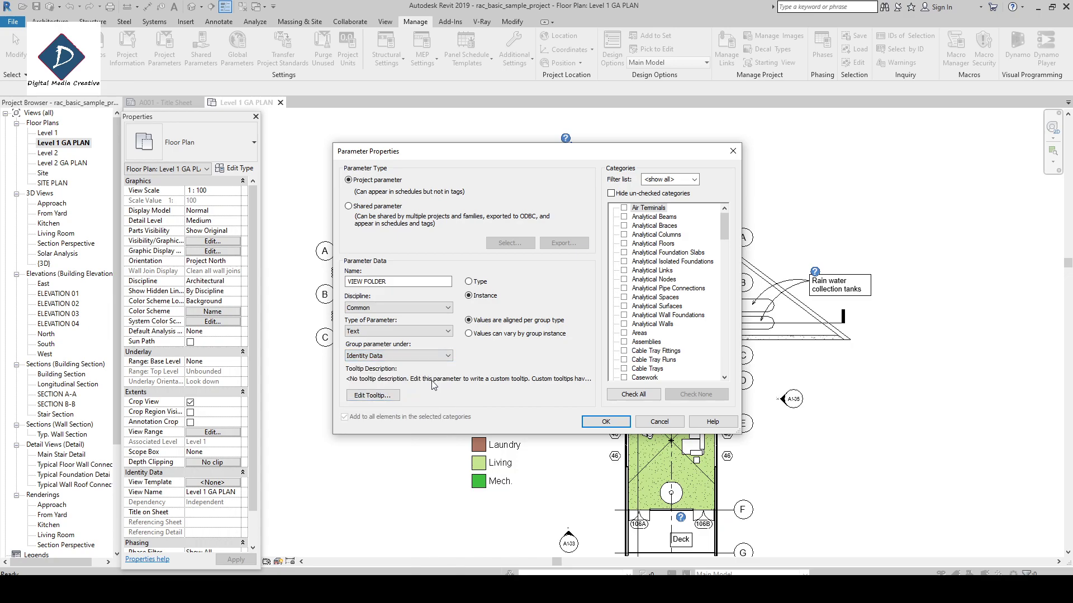
# Step: Apply VIEW FOLDER to the Views category and confirm the new parameter
pyautogui.click(660, 255)
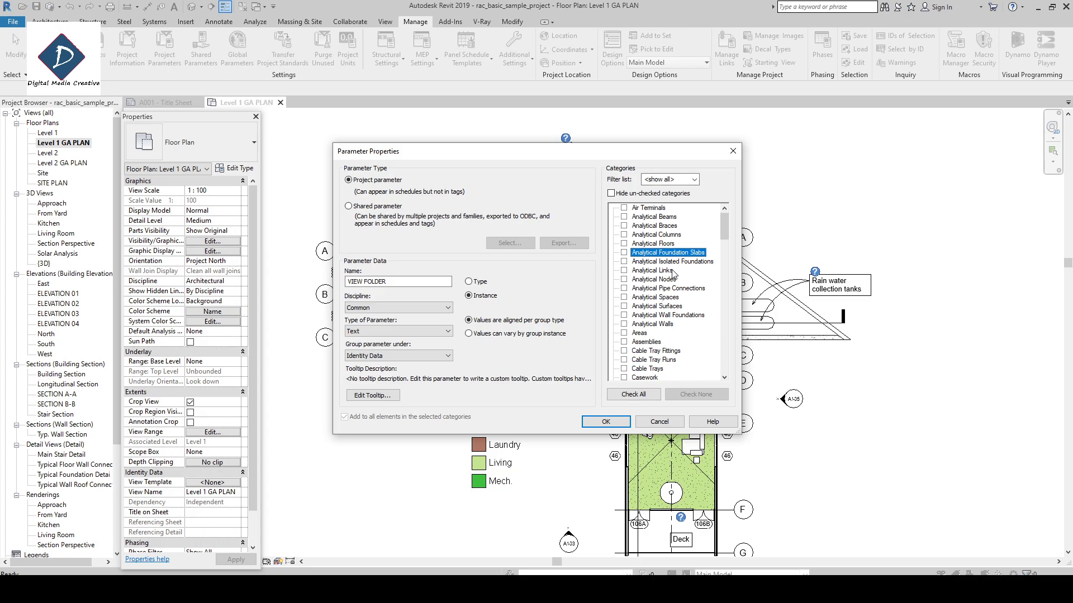
pyautogui.press('v')
pyautogui.click(624, 342)
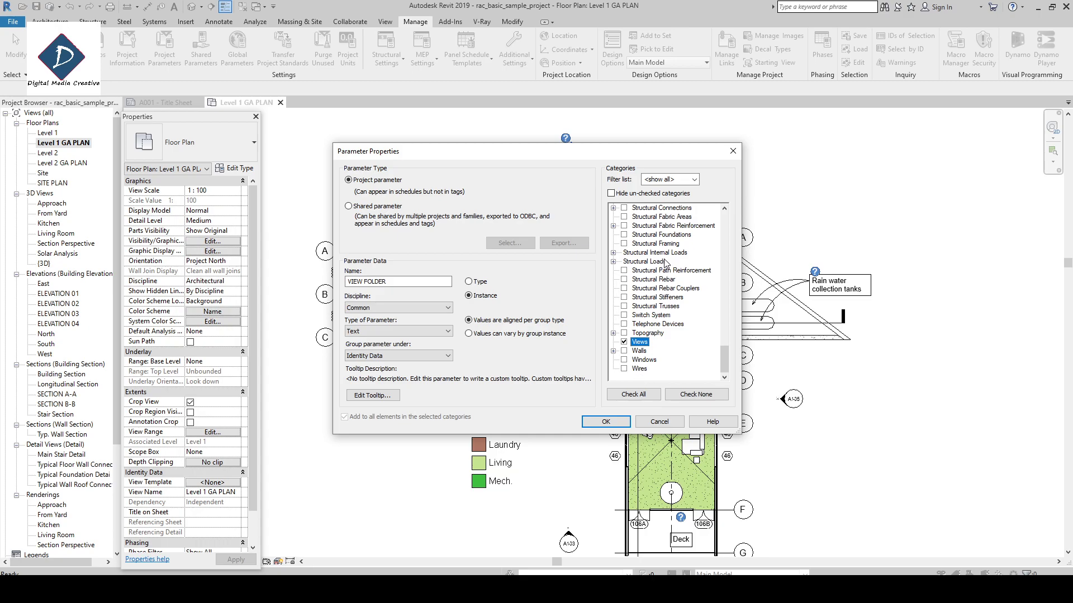
pyautogui.click(664, 262)
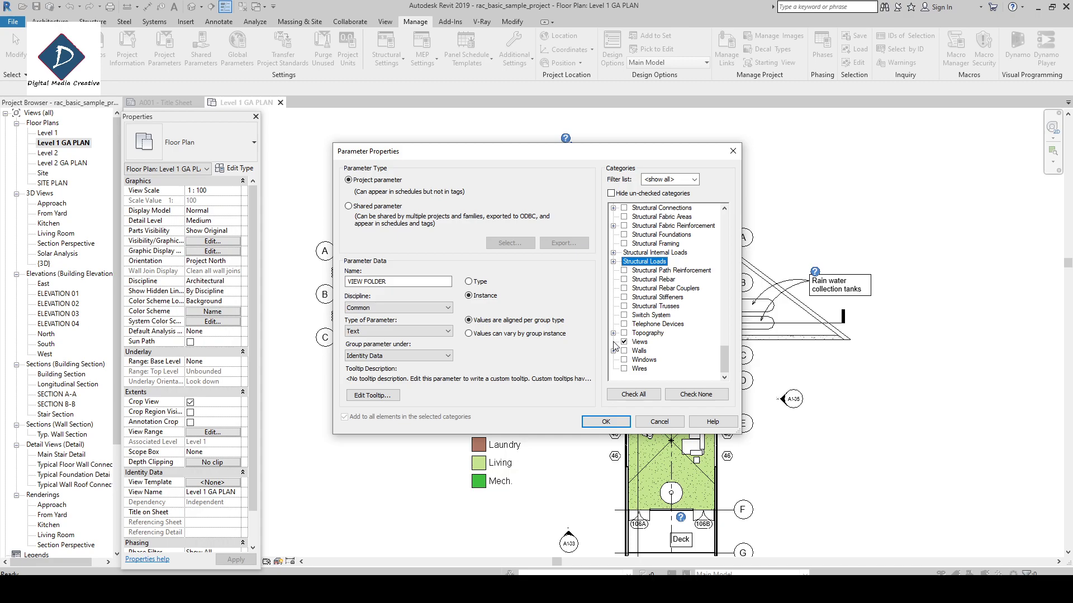
pyautogui.click(613, 424)
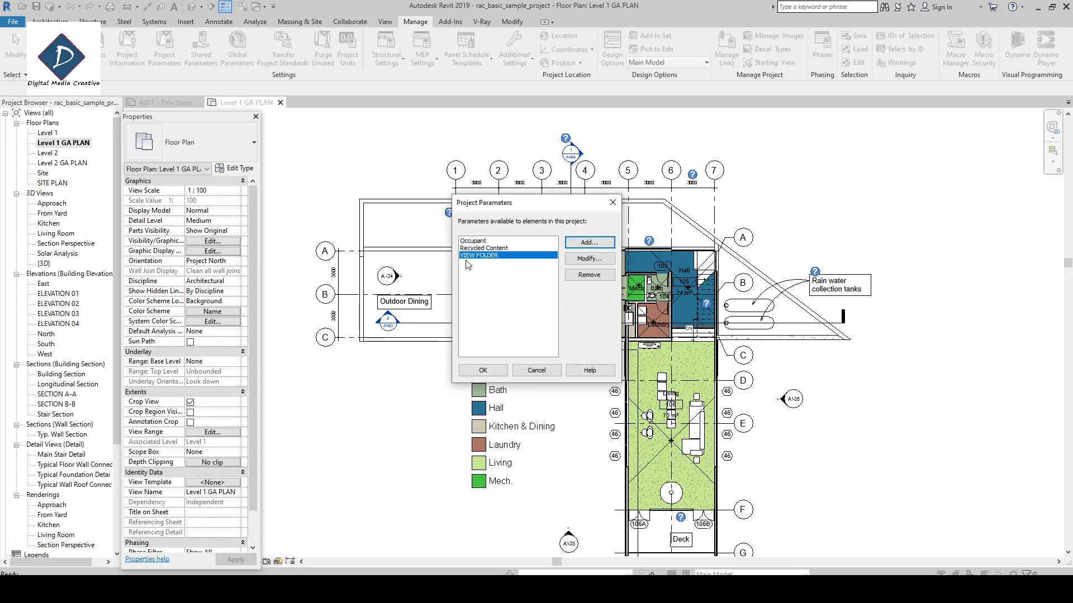
# Step: Start a second parameter named VIEW SUB FOLDER, Text type, grouped under Identity Data
pyautogui.click(595, 246)
pyautogui.write('VI')
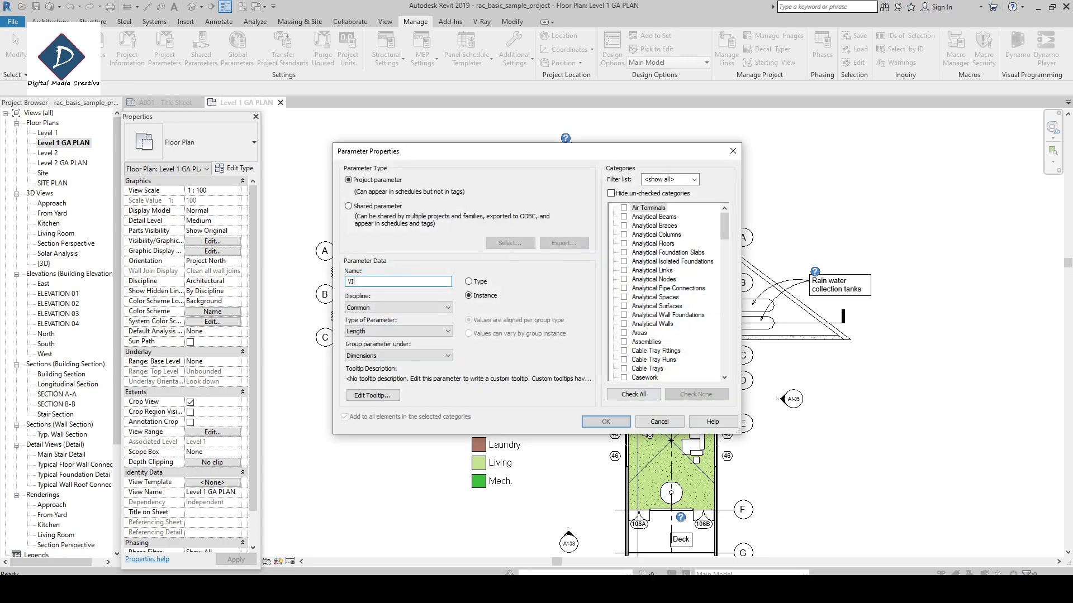
pyautogui.write('EW SUB FOLDER')
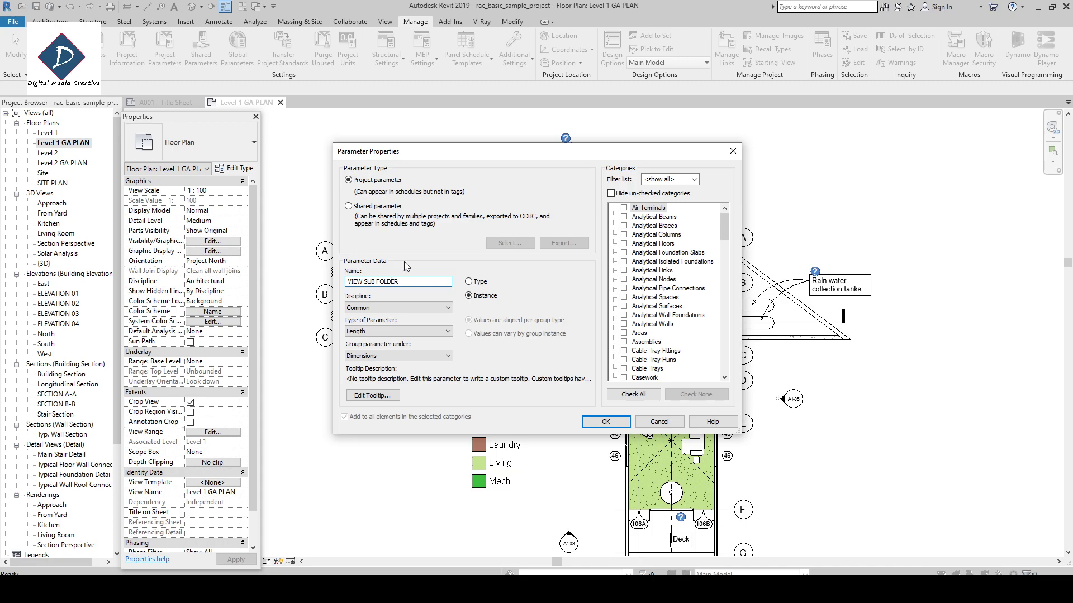
pyautogui.click(414, 307)
pyautogui.click(391, 316)
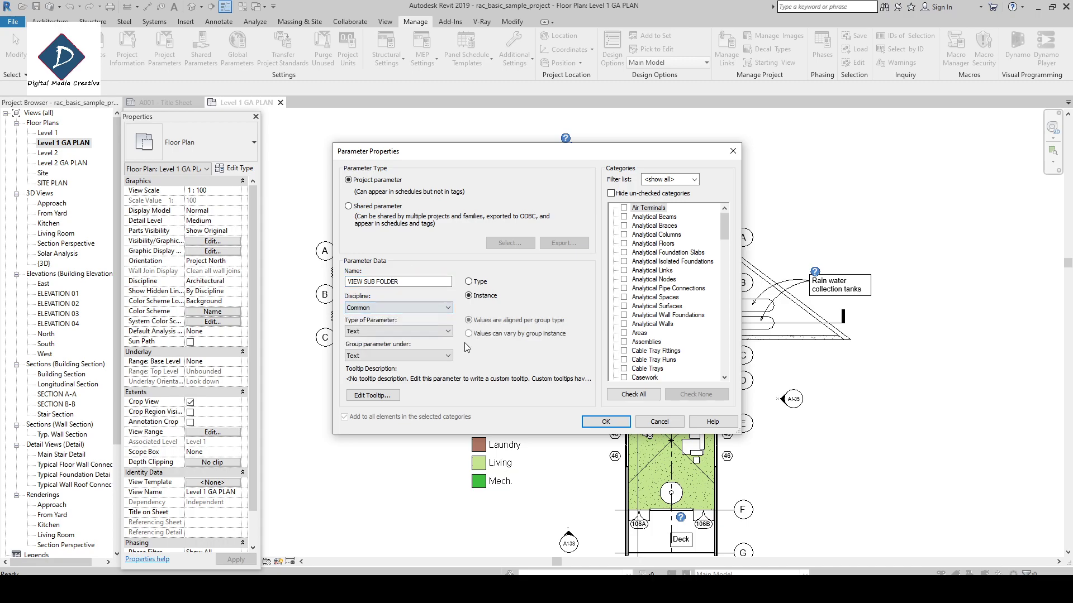
pyautogui.click(384, 356)
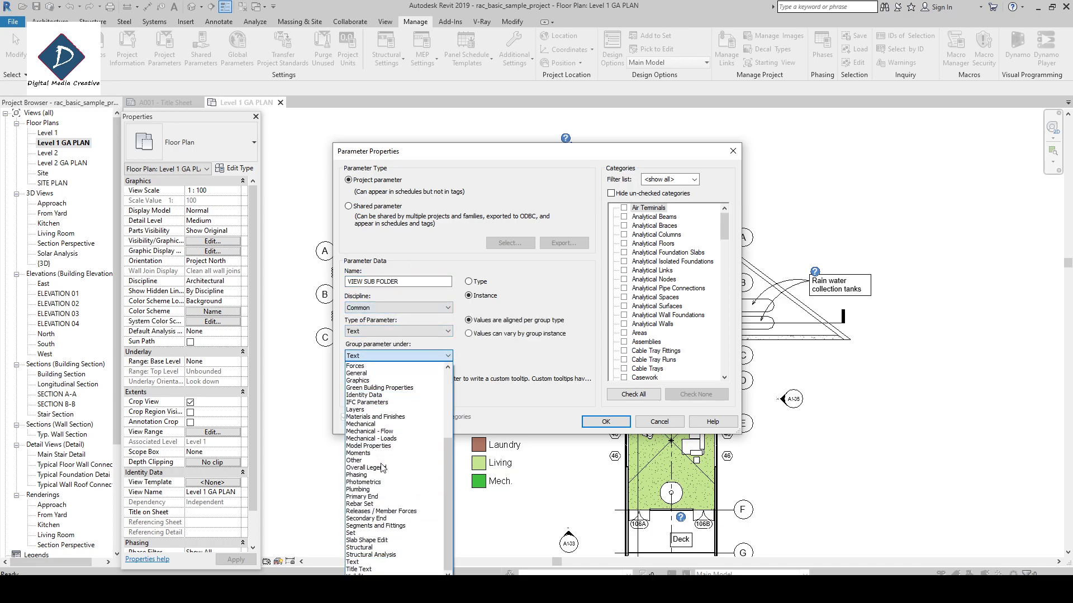
pyautogui.press('i')
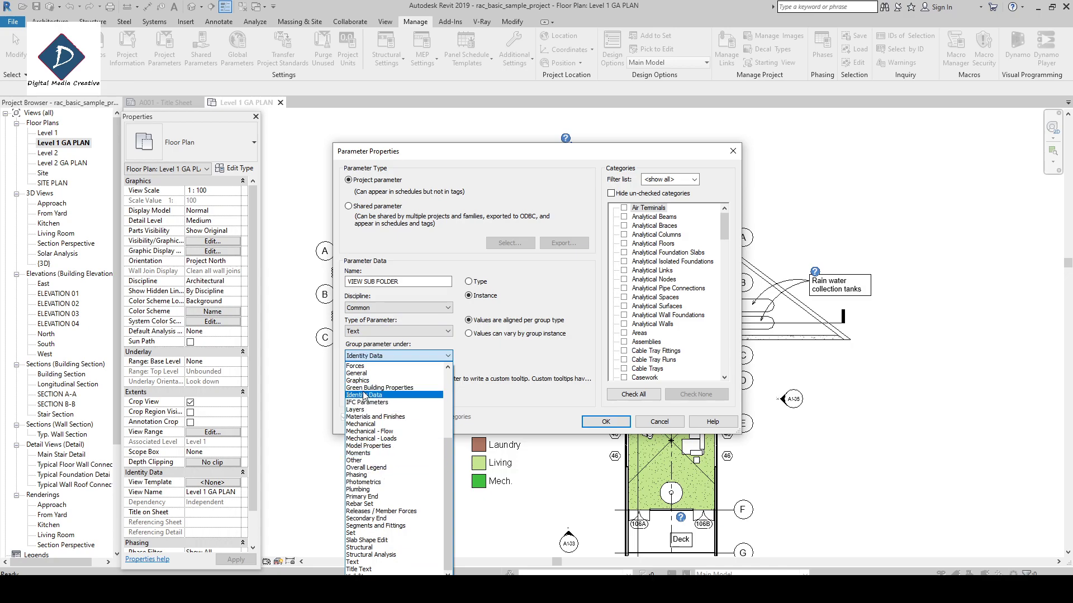
pyautogui.click(366, 395)
# Step: Apply VIEW SUB FOLDER to Views, confirm it, and close Project Parameters
pyautogui.click(650, 291)
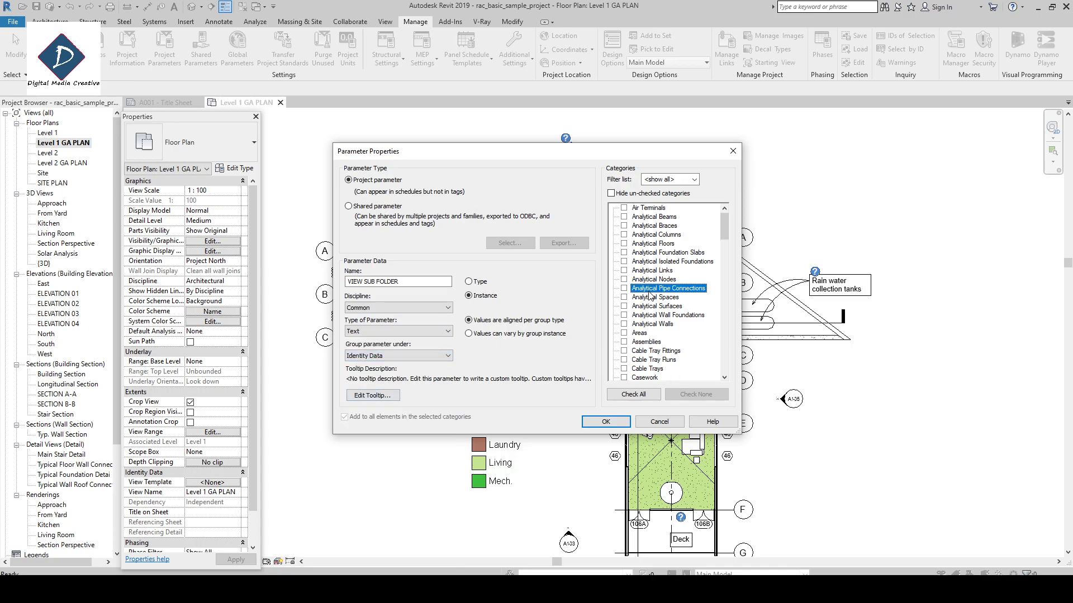
pyautogui.scroll(-15, 649, 296)
pyautogui.scroll(-10, 653, 324)
pyautogui.click(624, 342)
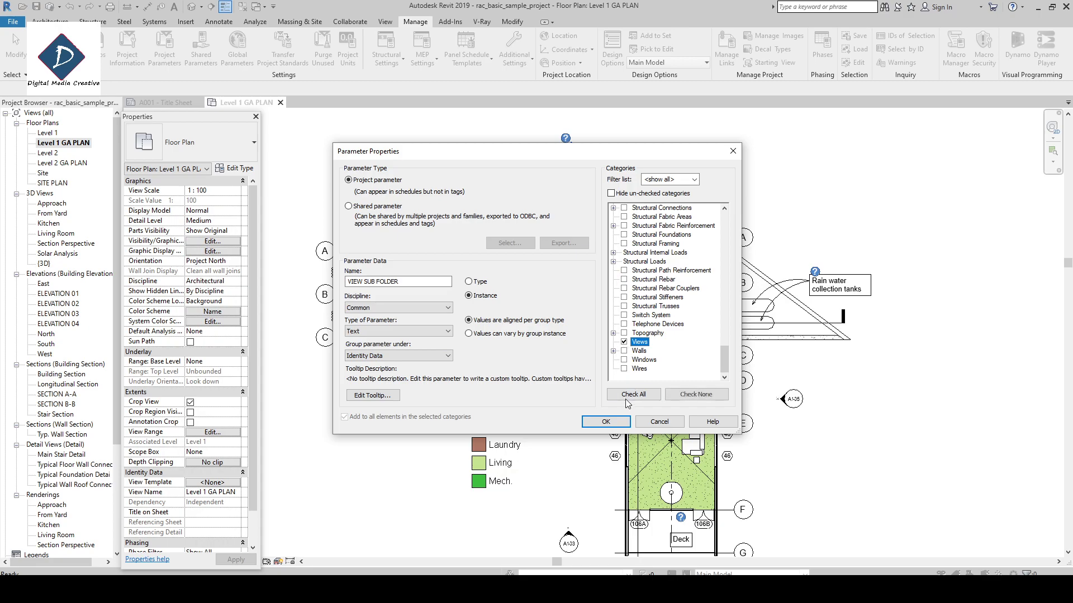
pyautogui.click(614, 422)
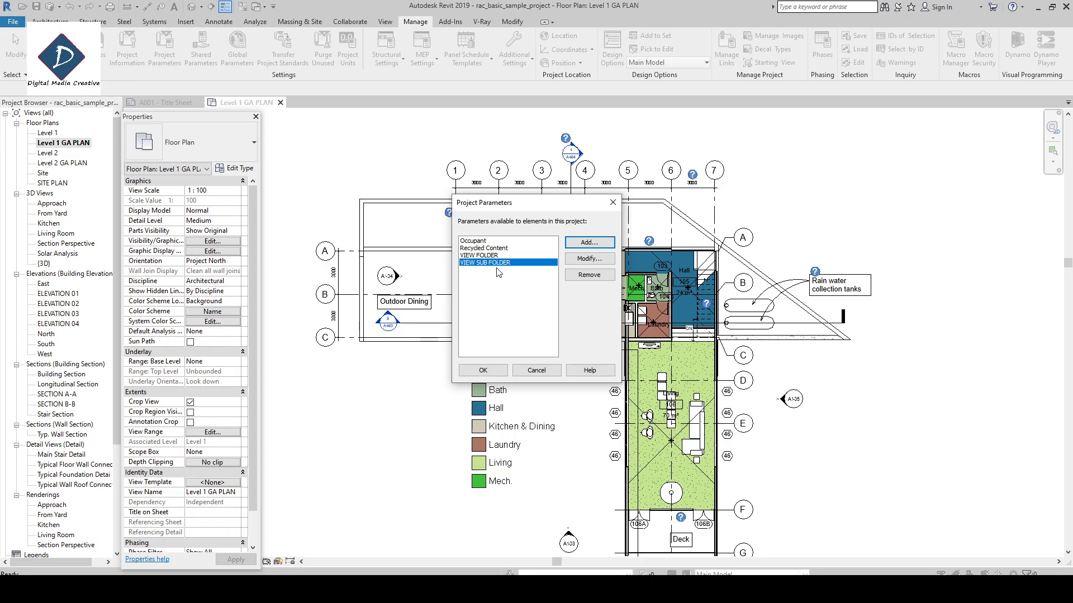
pyautogui.click(488, 374)
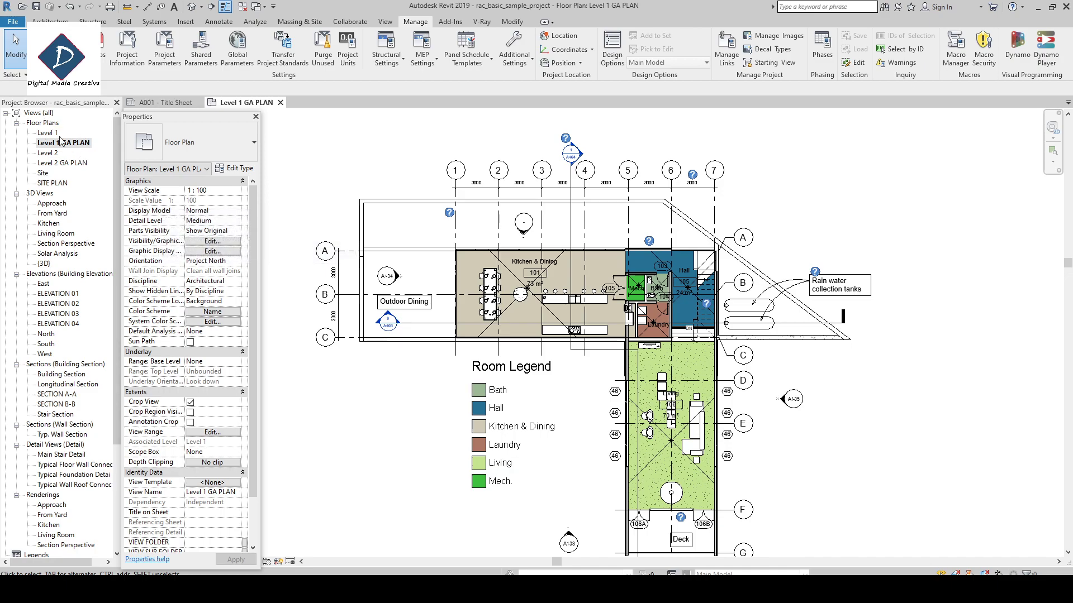
# Step: Set Level 1's VIEW FOLDER to 00_WIP and VIEW SUB FOLDER to PLAN in Properties
pyautogui.click(47, 133)
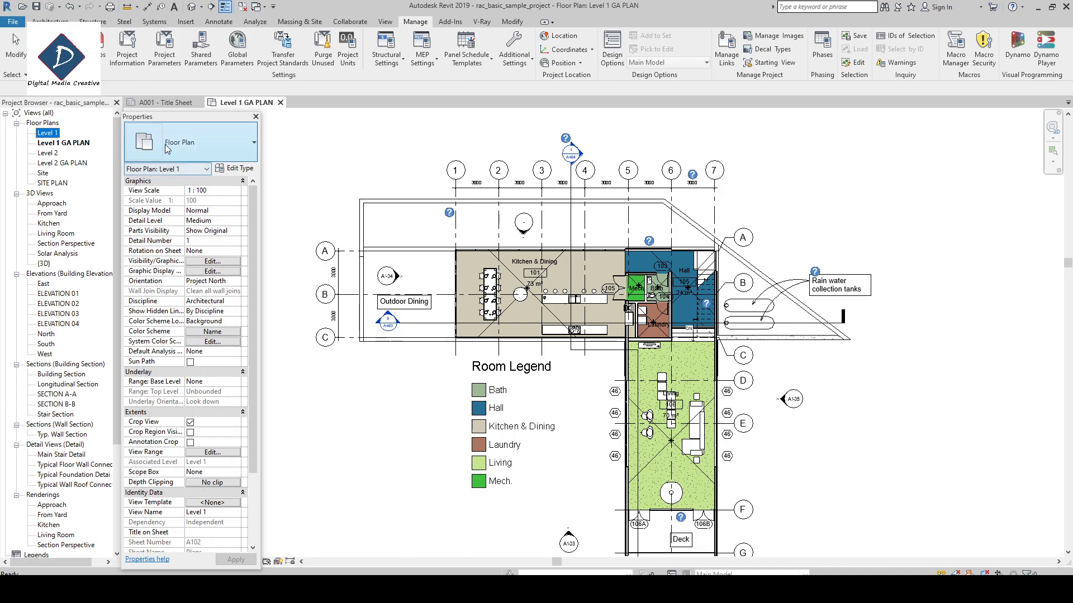
pyautogui.scroll(-2, 250, 319)
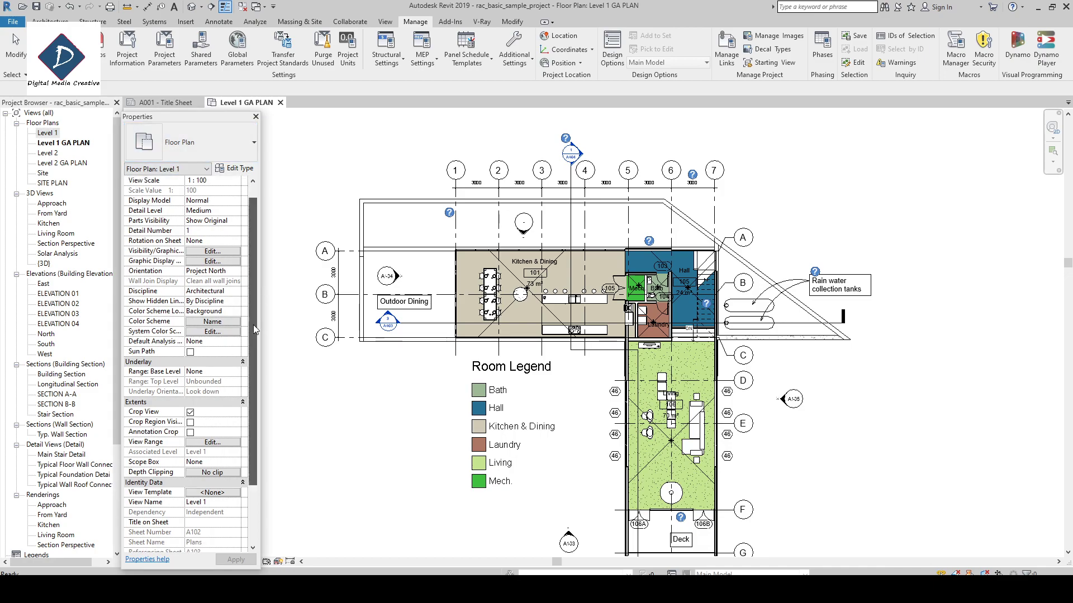
pyautogui.scroll(-1, 253, 324)
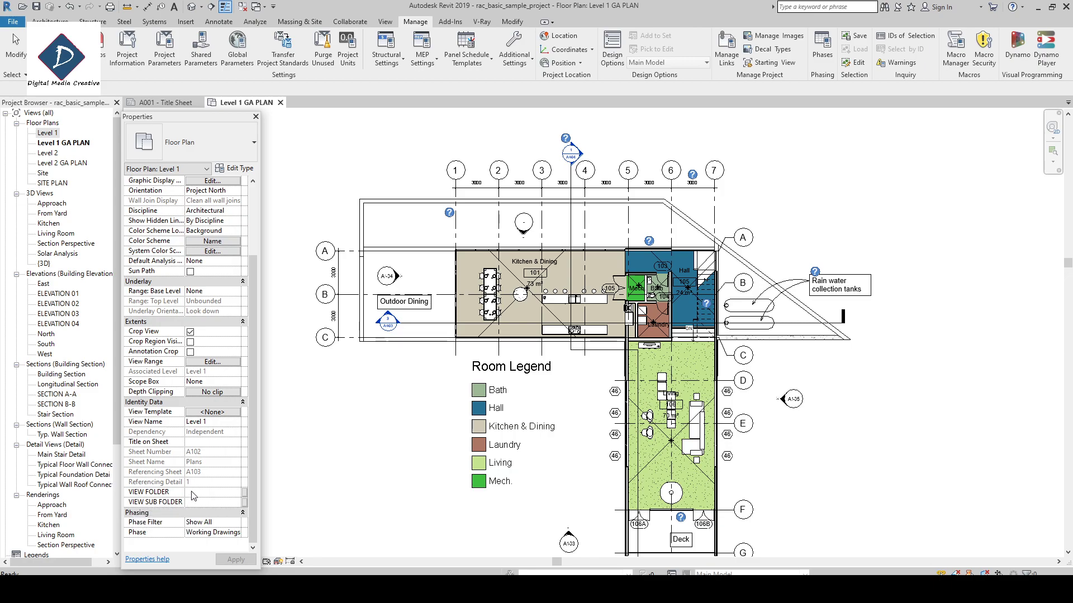
pyautogui.click(52, 134)
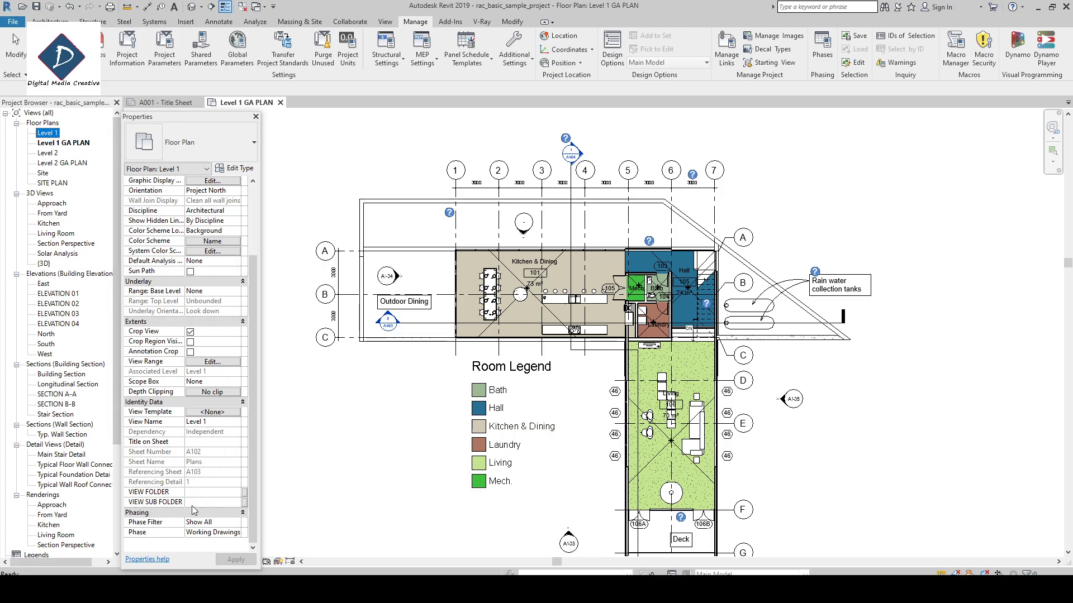
pyautogui.click(190, 491)
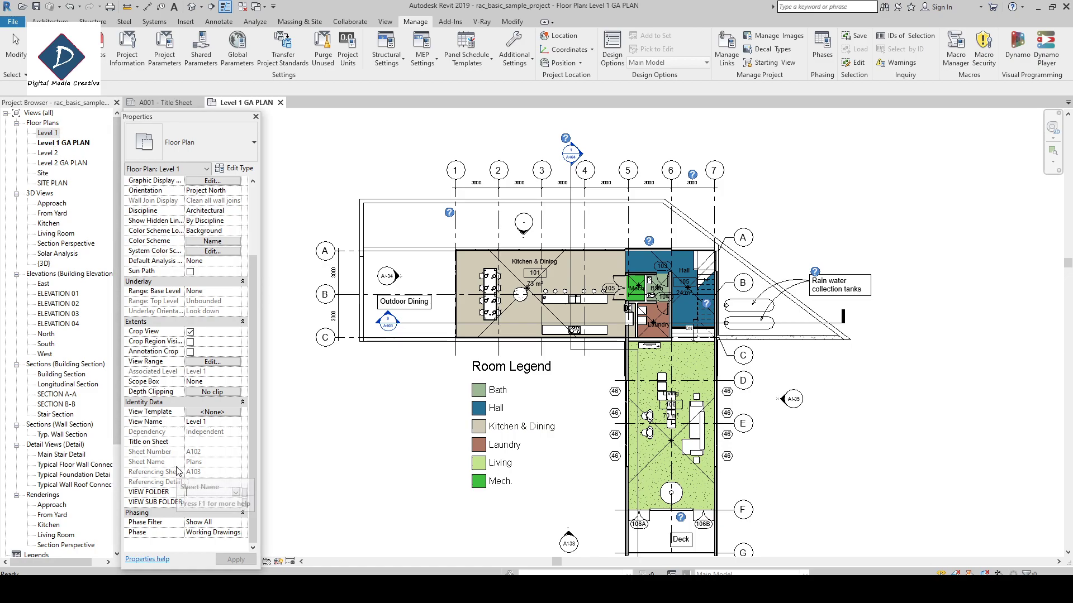
pyautogui.write('00_WIP')
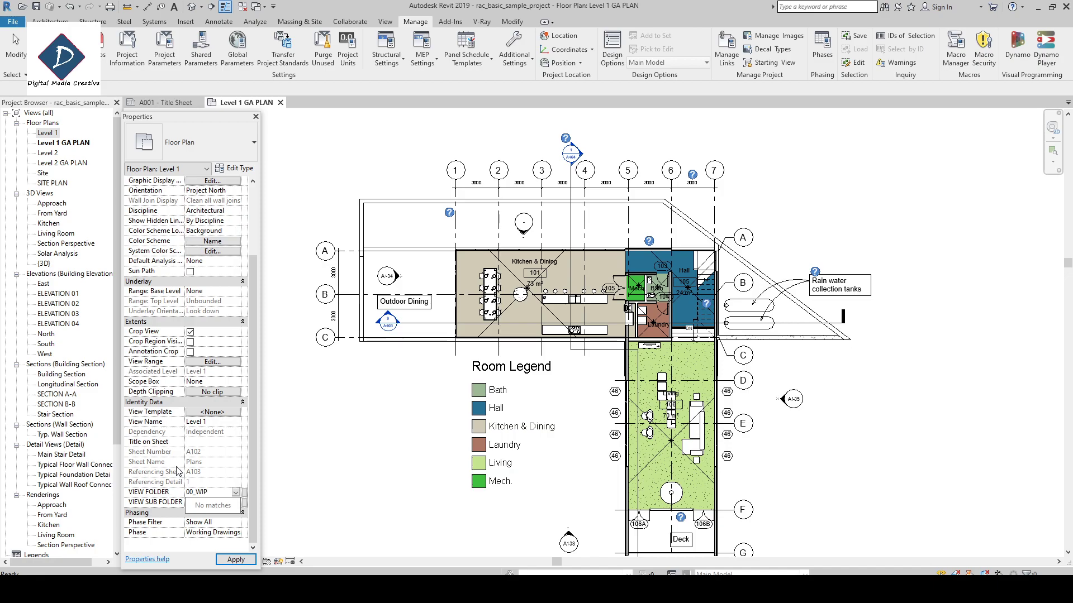
pyautogui.click(49, 134)
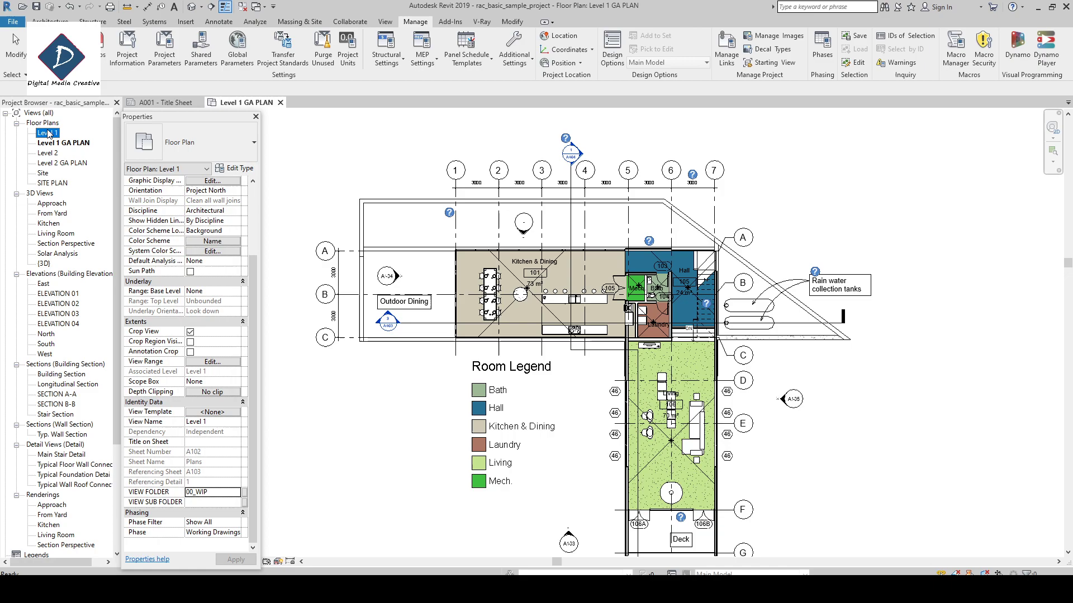
pyautogui.click(199, 503)
pyautogui.write('PLAN')
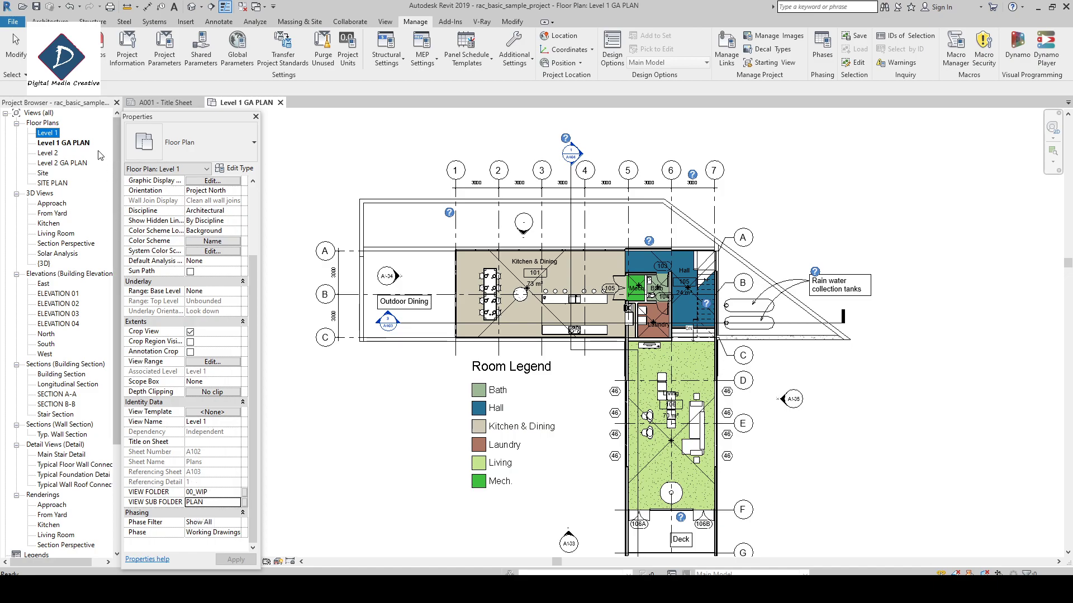
# Step: Give the Level 2 and Site plans VIEW FOLDER 00_WIP and sub folder PLAN, and apply
pyautogui.click(39, 153)
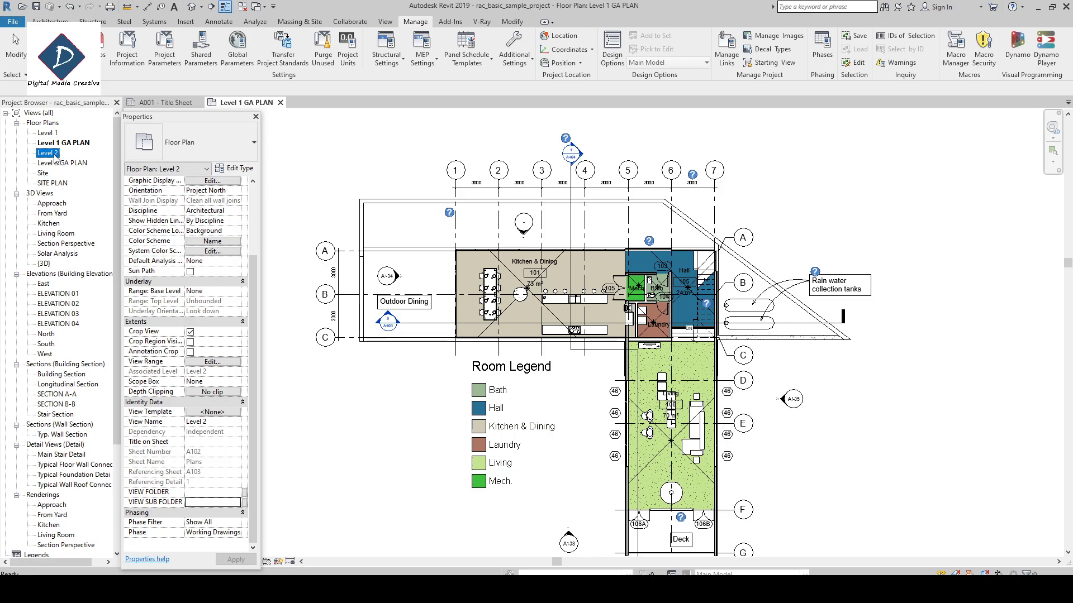
pyautogui.keyDown('ctrl'); pyautogui.click(44, 173); pyautogui.keyUp('ctrl')
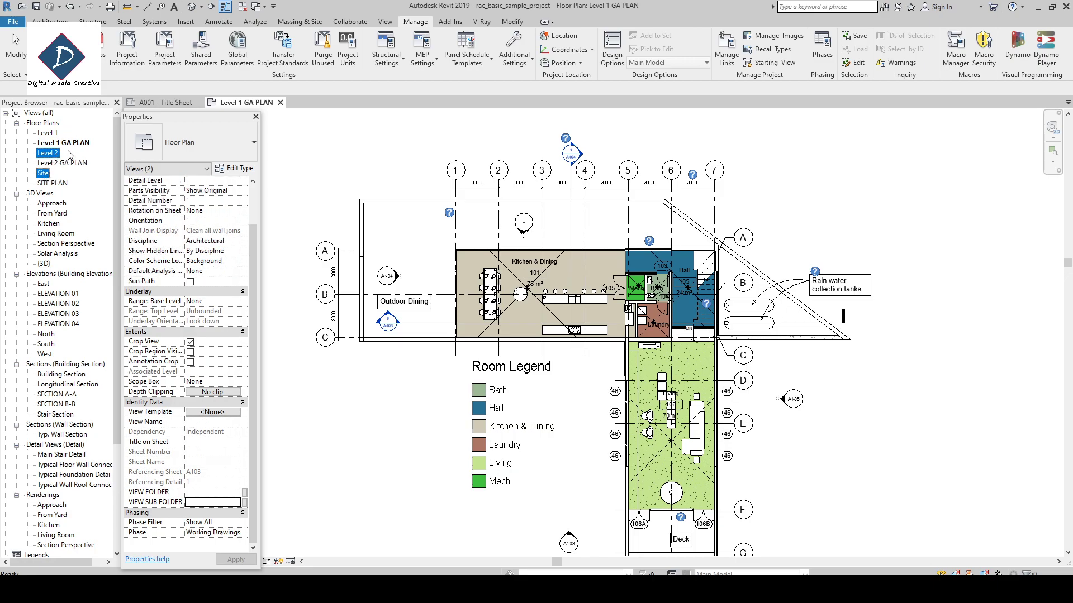
pyautogui.click(202, 492)
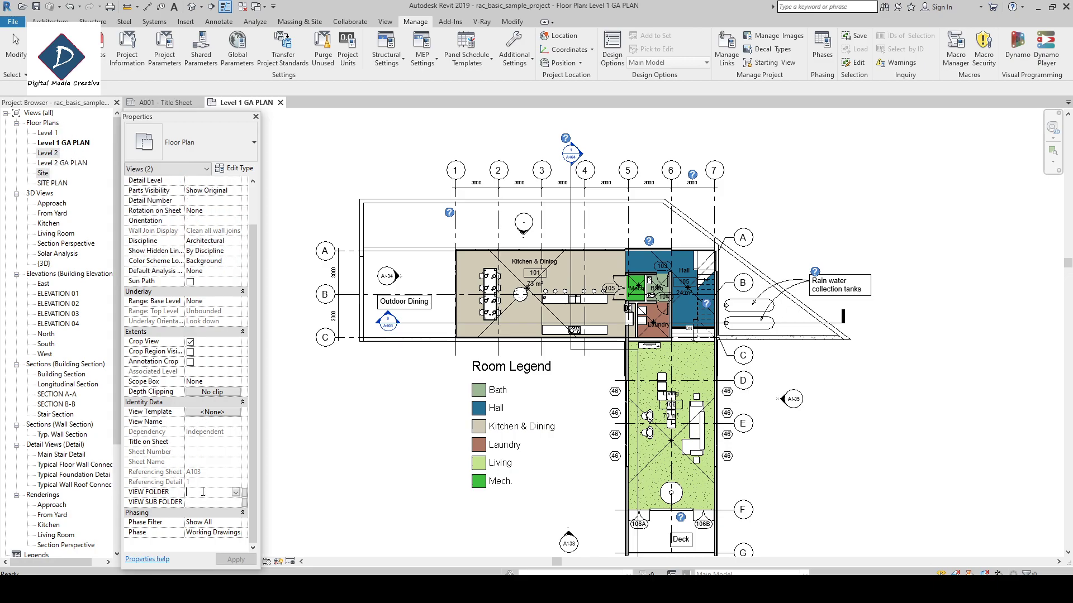
pyautogui.click(235, 493)
pyautogui.write('00_WIP')
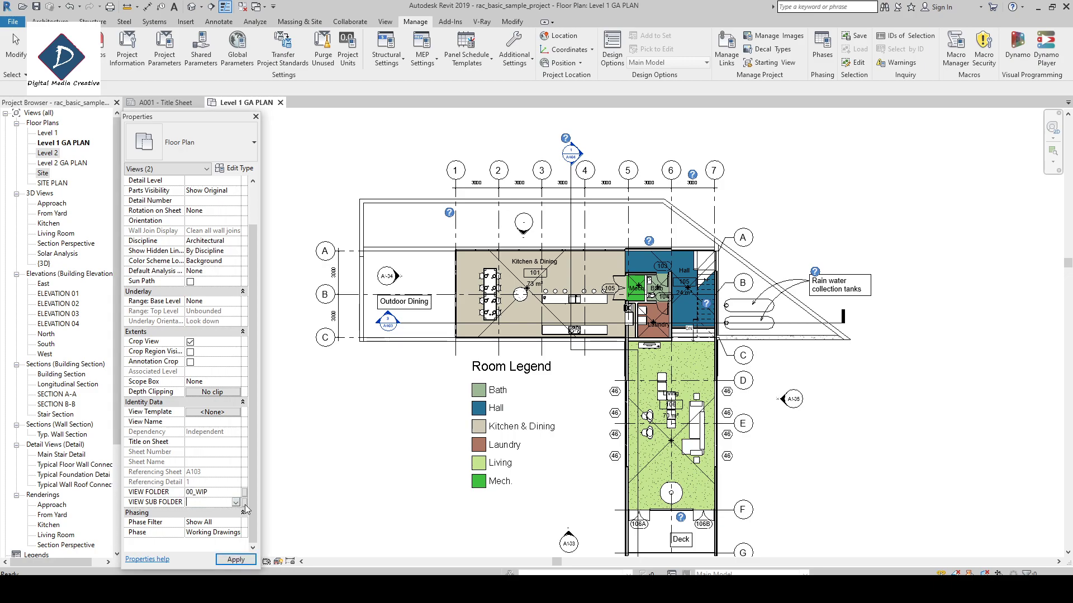
pyautogui.click(223, 502)
pyautogui.click(204, 515)
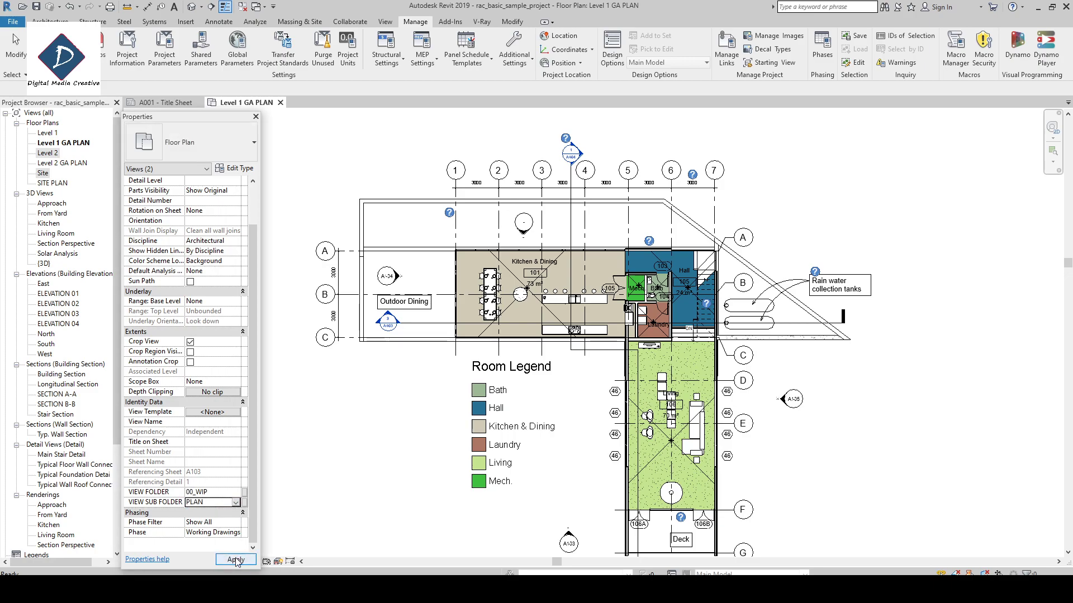
pyautogui.click(235, 559)
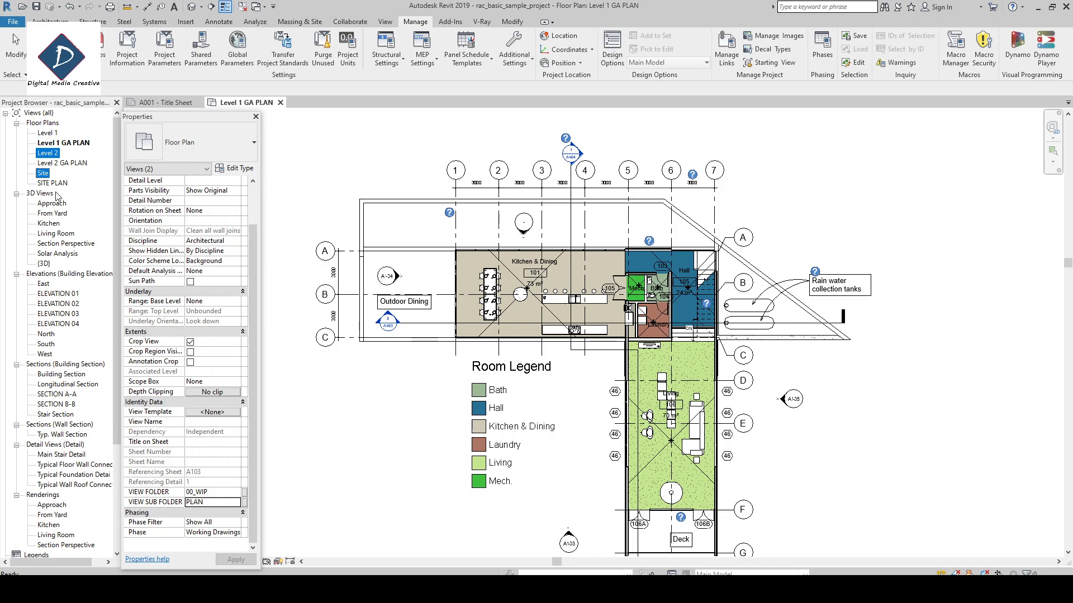
pyautogui.click(79, 144)
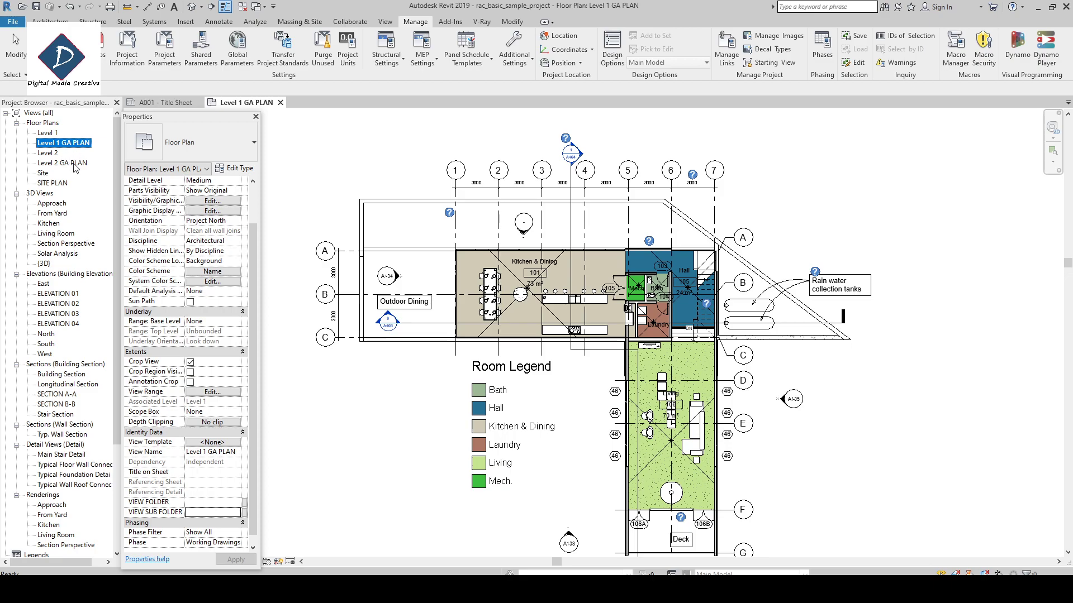
# Step: Set Level 1 GA, Level 2 GA and SITE PLAN to 01_SHEET VIEWS, sub folder PLAN
pyautogui.keyDown('ctrl'); pyautogui.click(76, 164); pyautogui.keyUp('ctrl')
pyautogui.keyDown('ctrl'); pyautogui.click(59, 184); pyautogui.keyUp('ctrl')
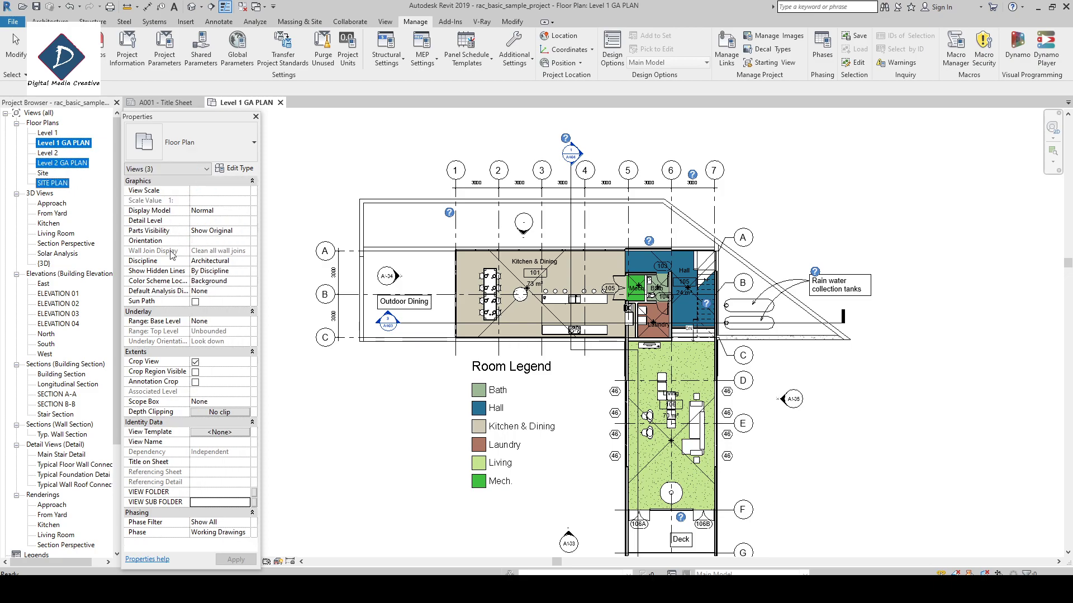
pyautogui.click(213, 492)
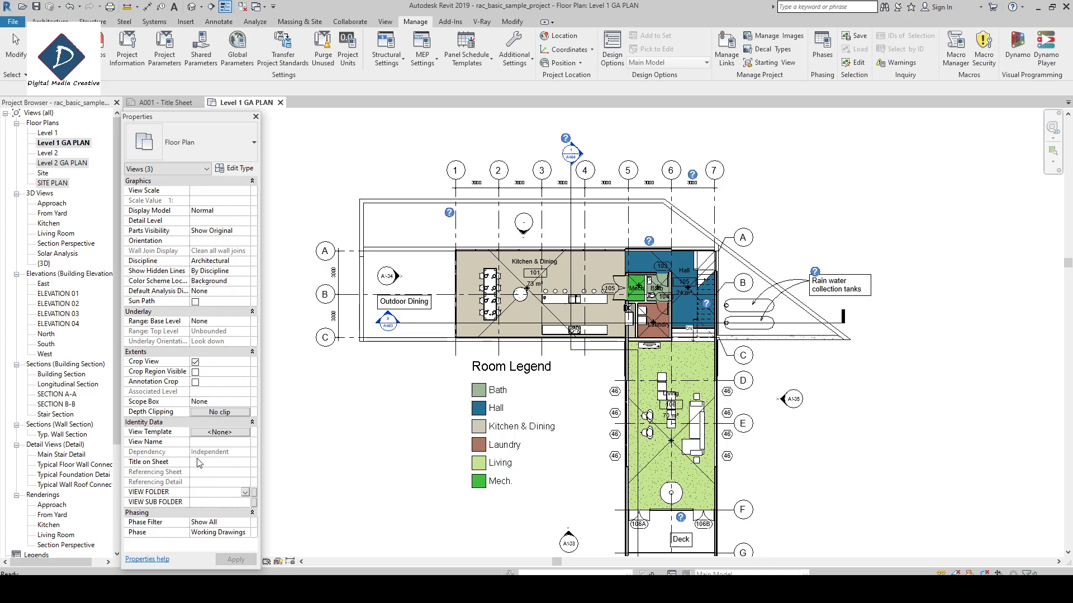
pyautogui.write('01_SHEETS')
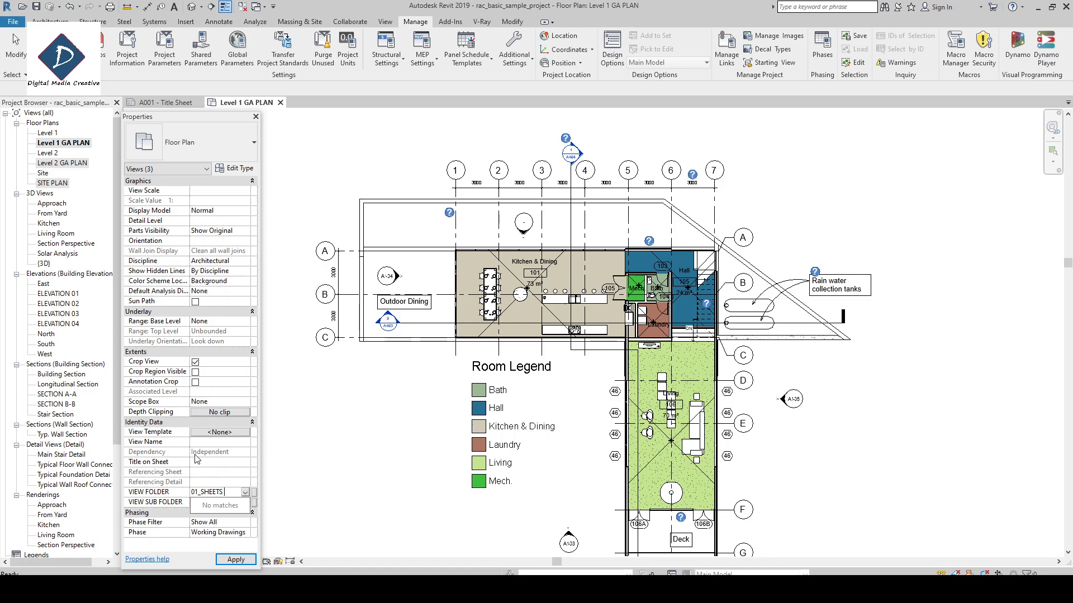
pyautogui.press('BackSpace')
pyautogui.write('T VIEWS')
pyautogui.click(223, 502)
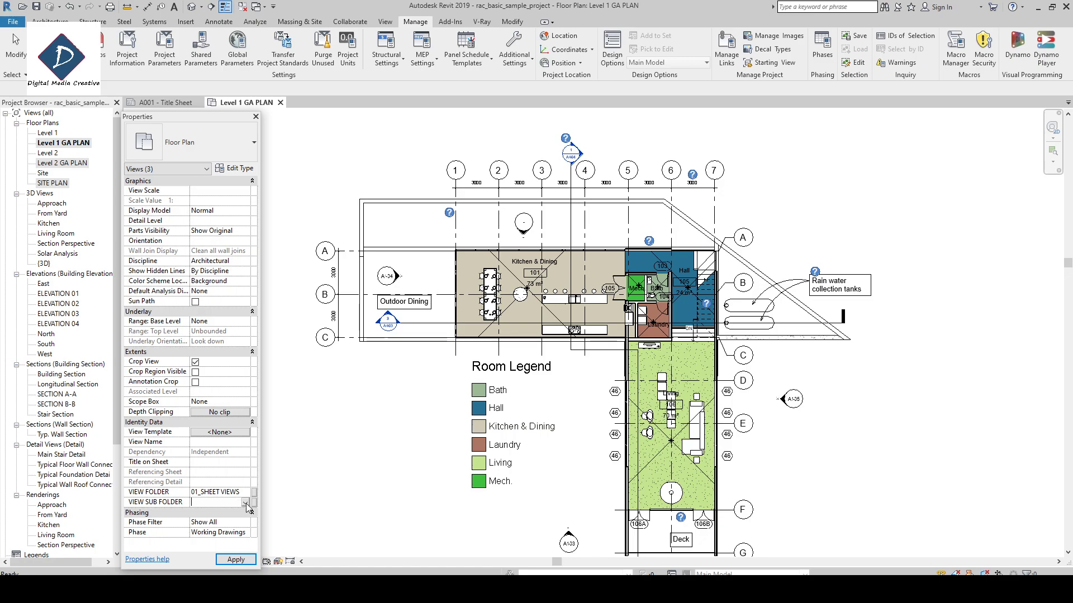
pyautogui.write('PLAN')
pyautogui.click(200, 513)
pyautogui.click(236, 559)
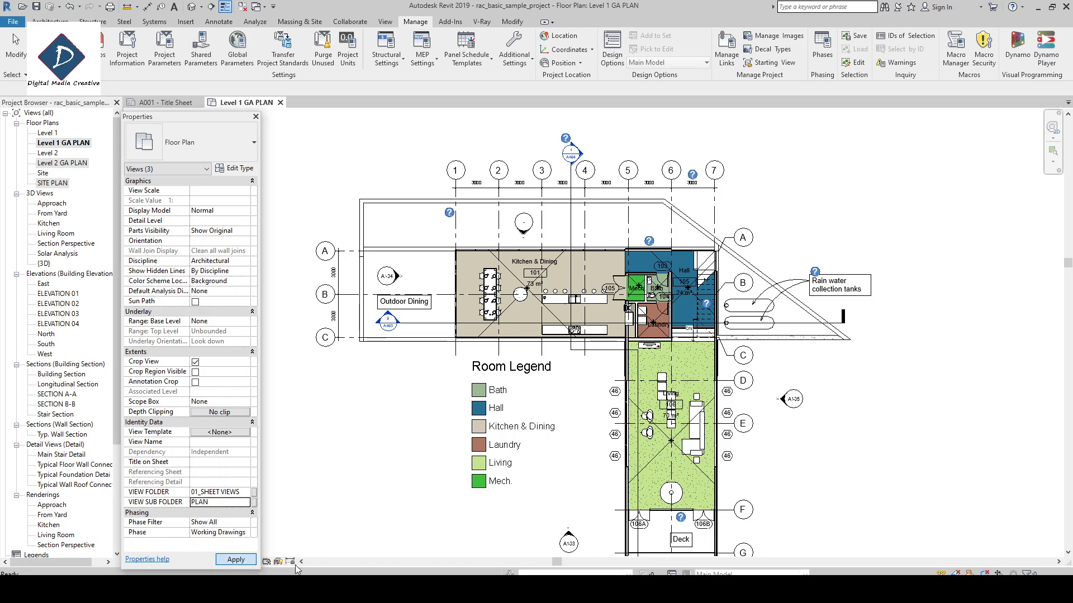
# Step: Set the Approach-to-Solar Analysis 3D views to 01_SHEET VIEWS with sub folder 3D VIEWS
pyautogui.click(50, 204)
pyautogui.keyDown('shift'); pyautogui.click(56, 254); pyautogui.keyUp('shift')
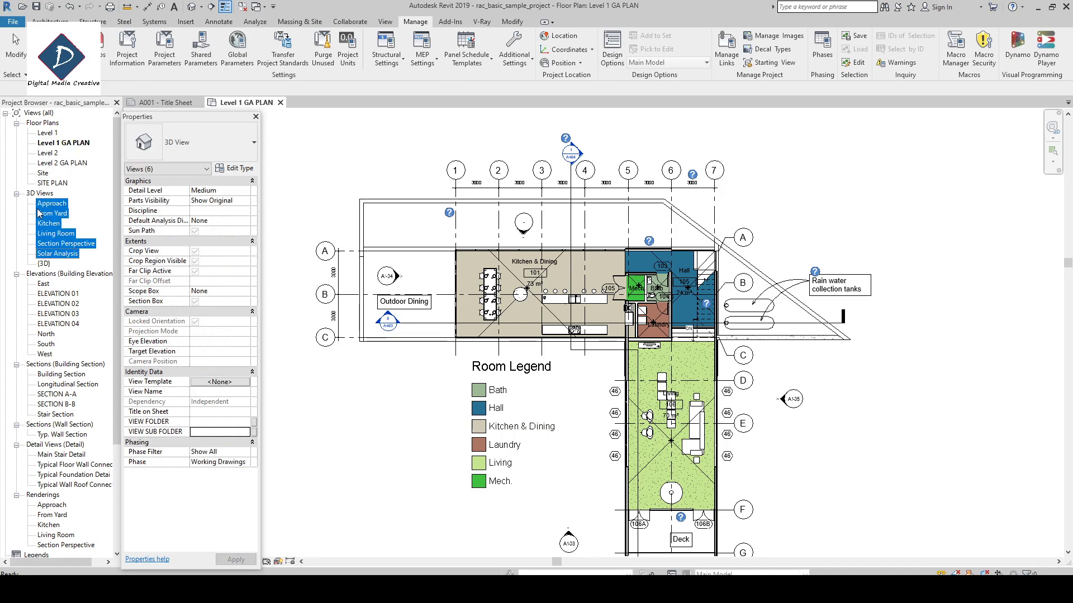
pyautogui.click(218, 422)
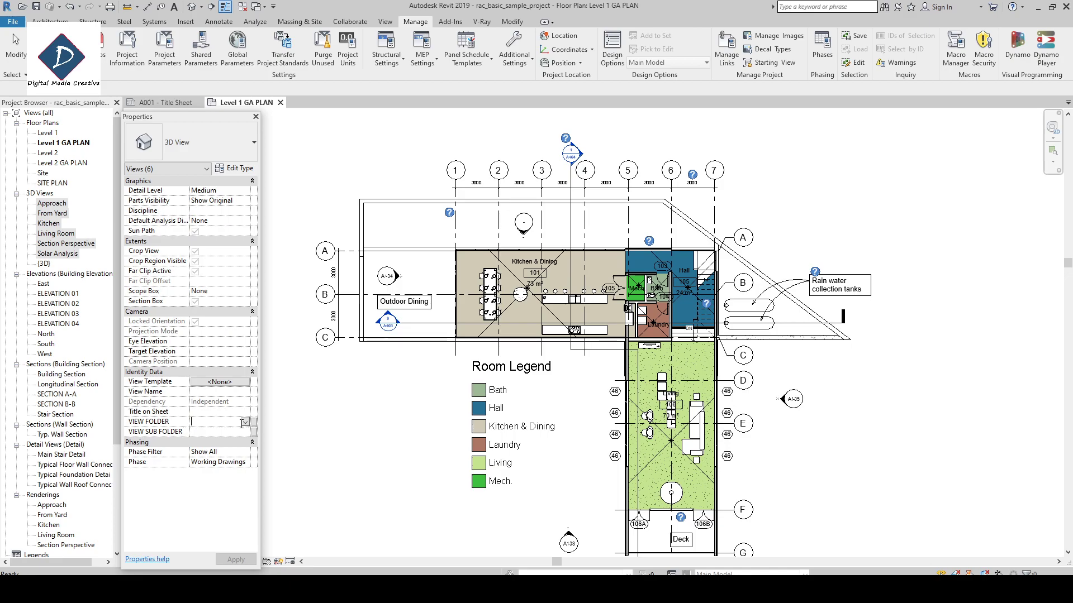
pyautogui.click(212, 440)
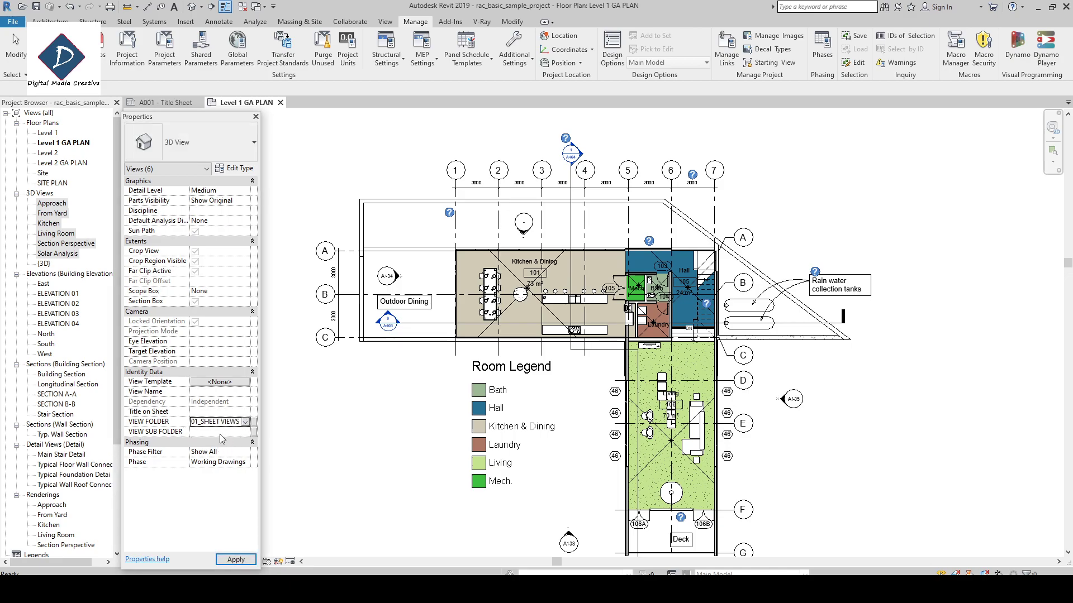
pyautogui.press('Return')
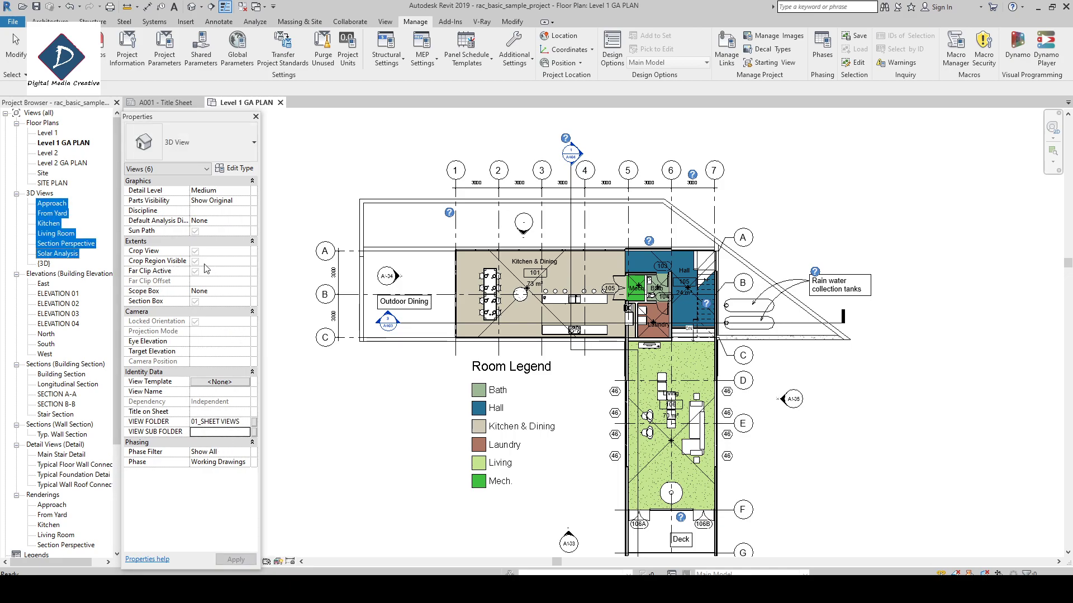
pyautogui.click(205, 432)
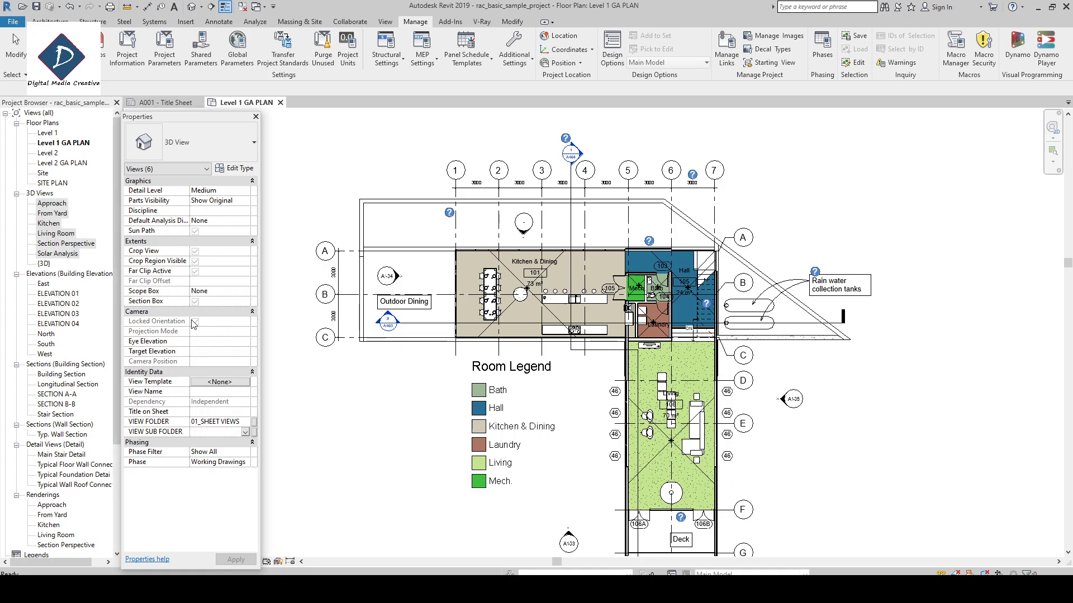
pyautogui.write('3D V')
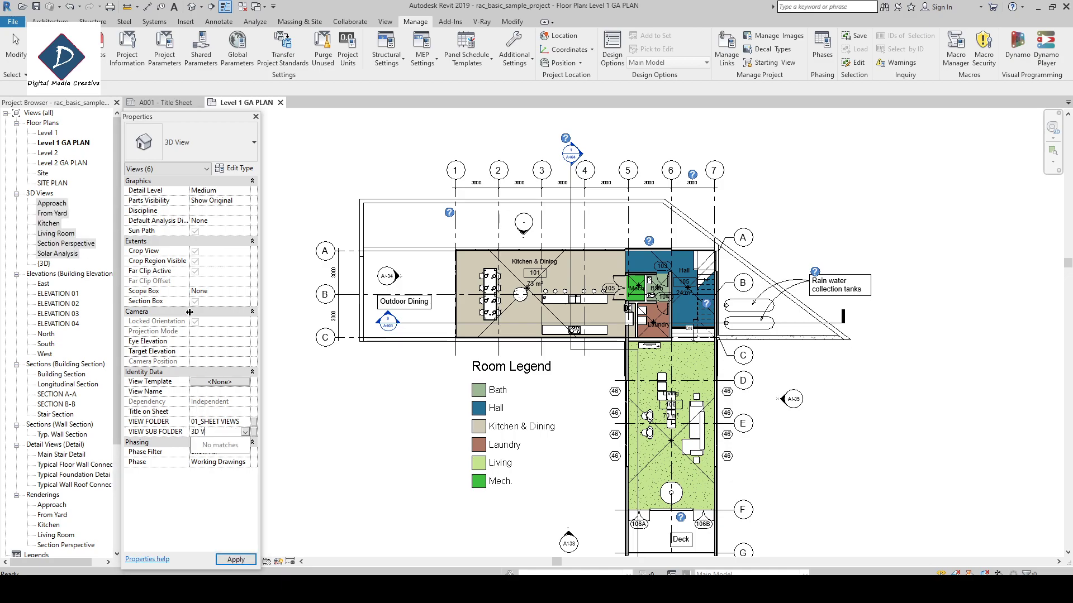
pyautogui.write('IEW')
pyautogui.write('S')
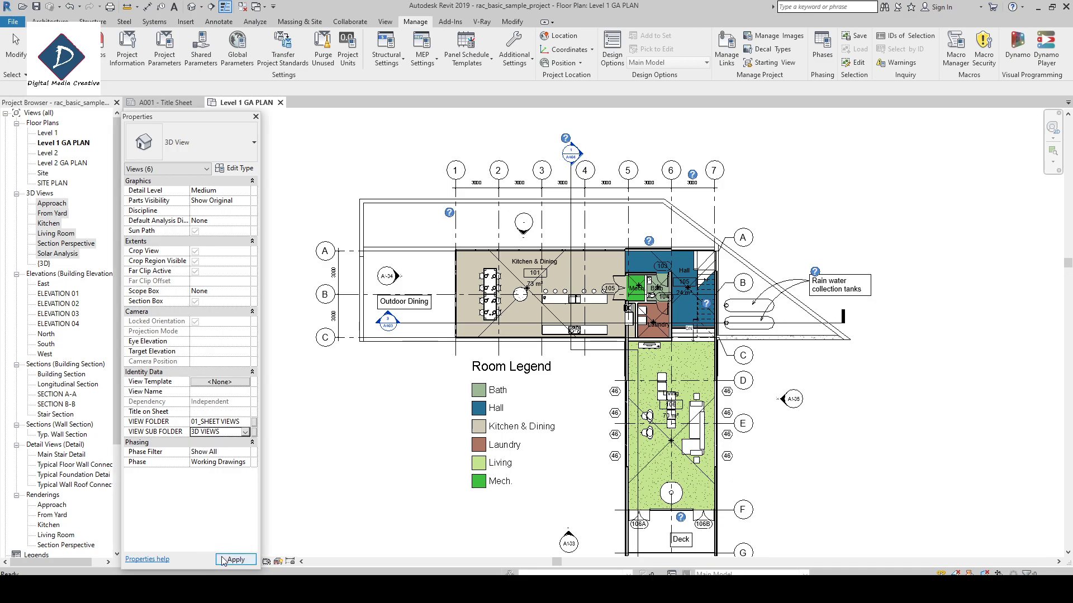
pyautogui.click(224, 559)
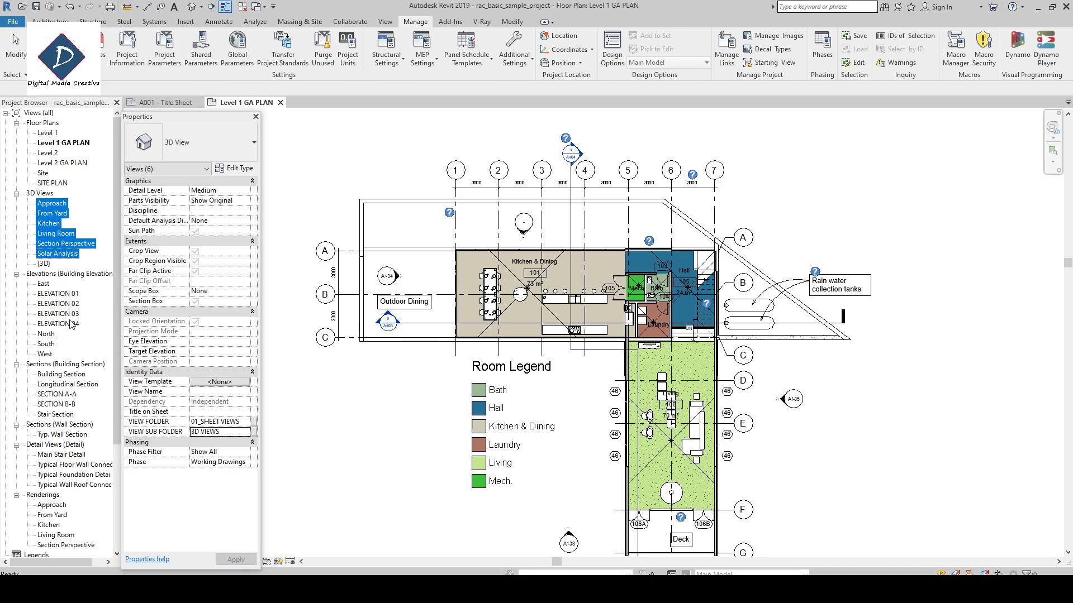
# Step: File the East, North, South and West elevations under 00_WIP, sub folder ELEVATIONS
pyautogui.click(44, 285)
pyautogui.keyDown('ctrl'); pyautogui.click(53, 335); pyautogui.keyUp('ctrl')
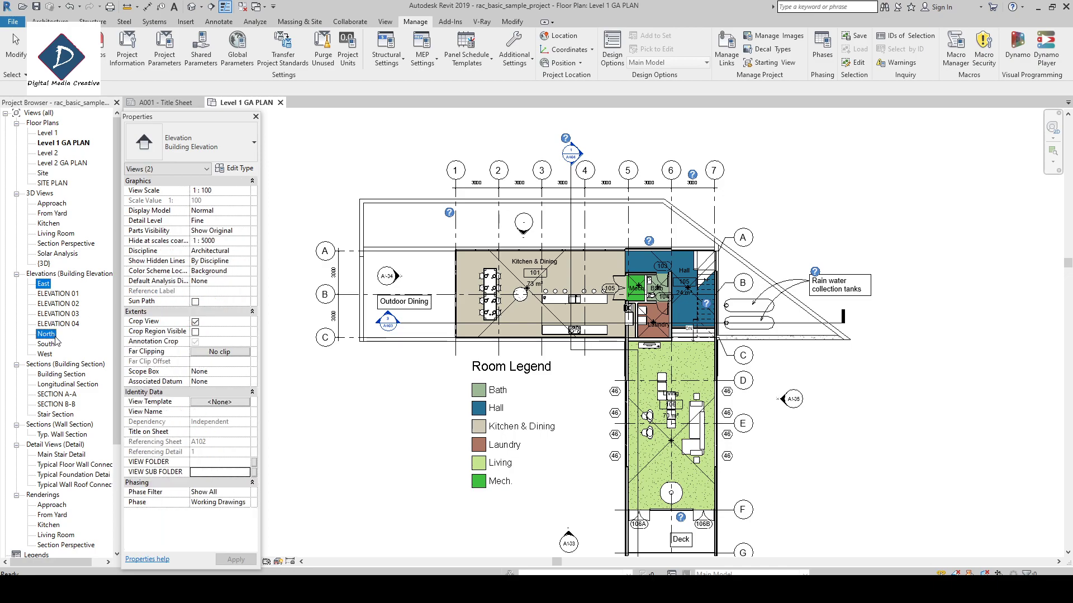
pyautogui.keyDown('shift'); pyautogui.click(45, 355); pyautogui.keyUp('shift')
pyautogui.click(212, 462)
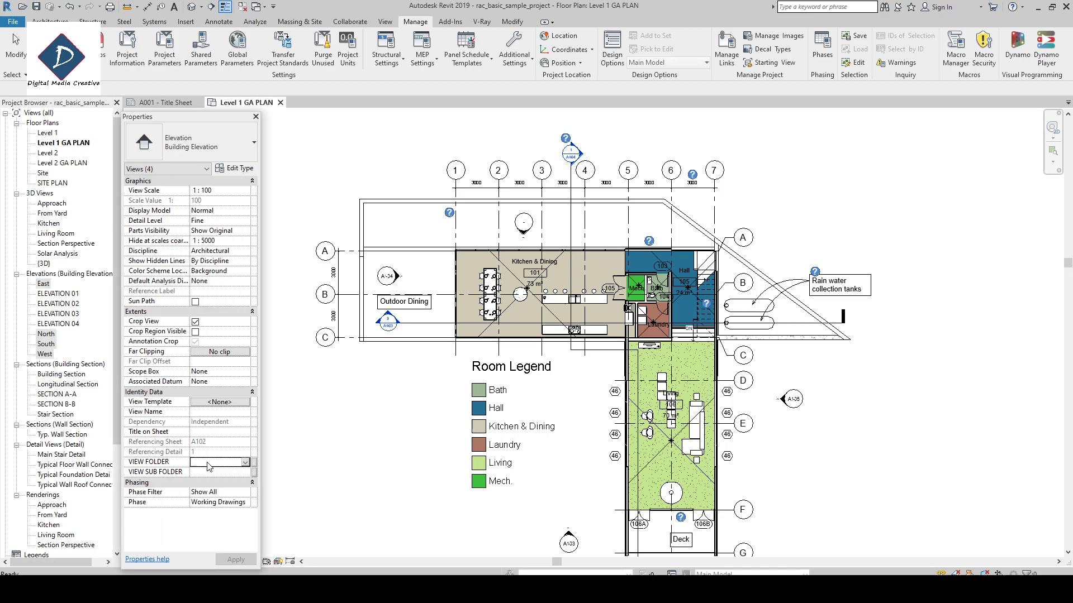
pyautogui.click(245, 462)
pyautogui.click(217, 475)
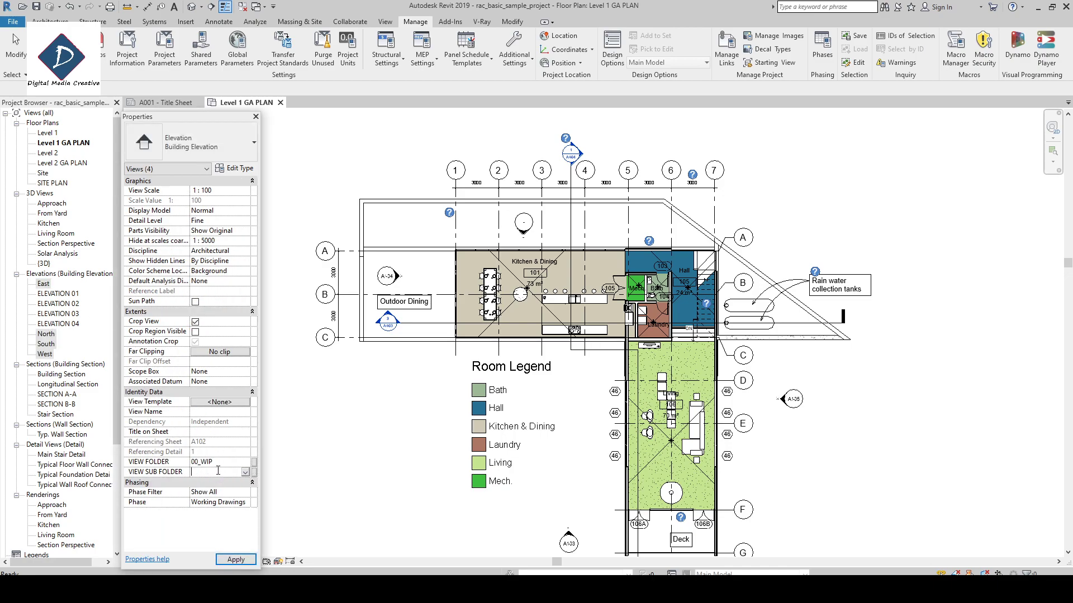
pyautogui.write('ELEVA')
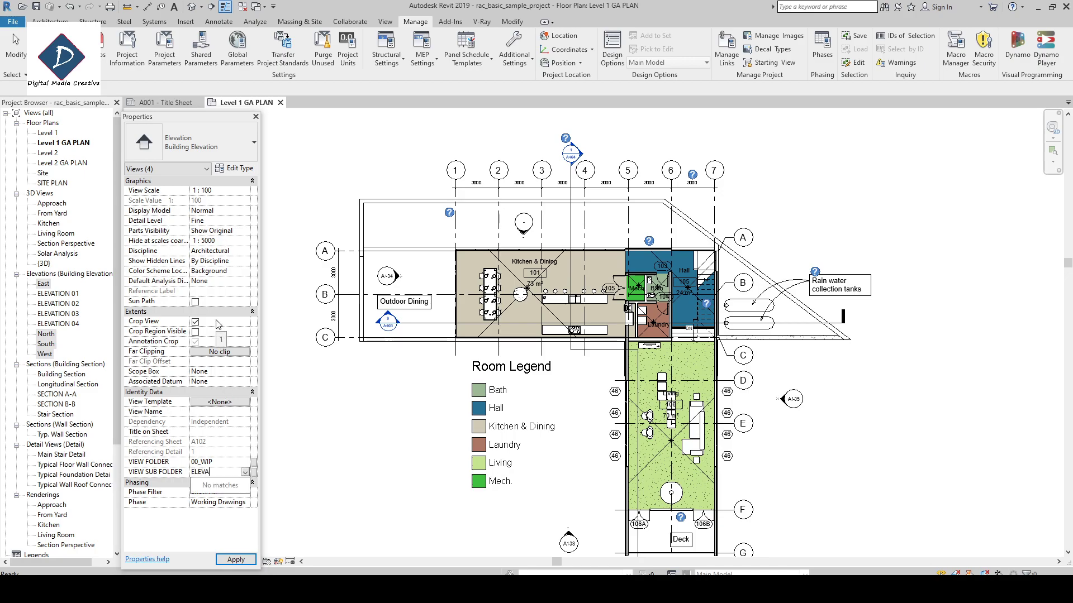
pyautogui.write('TIONS')
pyautogui.press('Return')
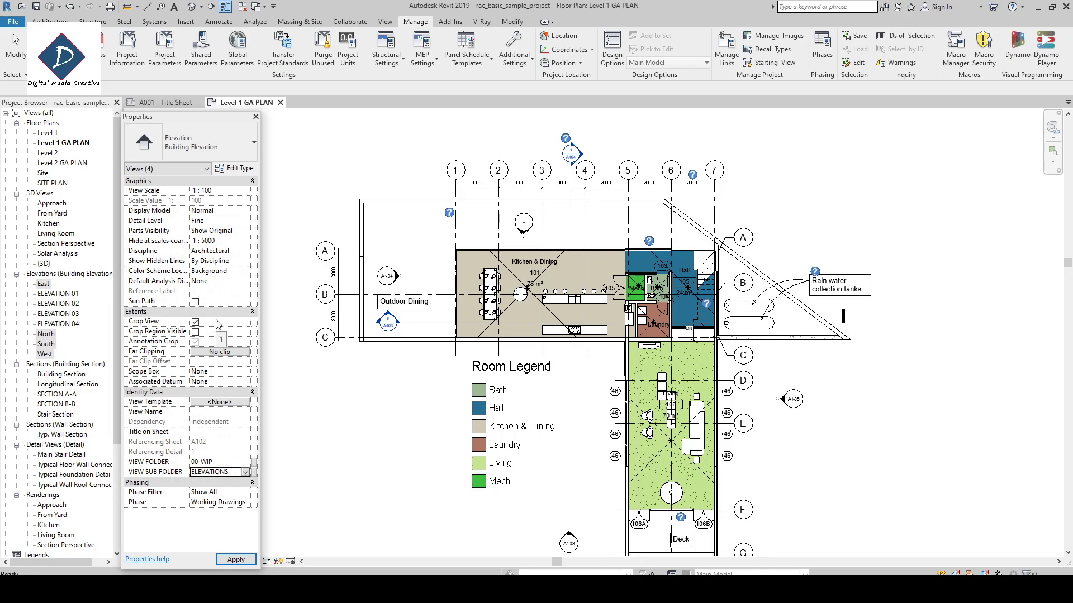
pyautogui.click(232, 563)
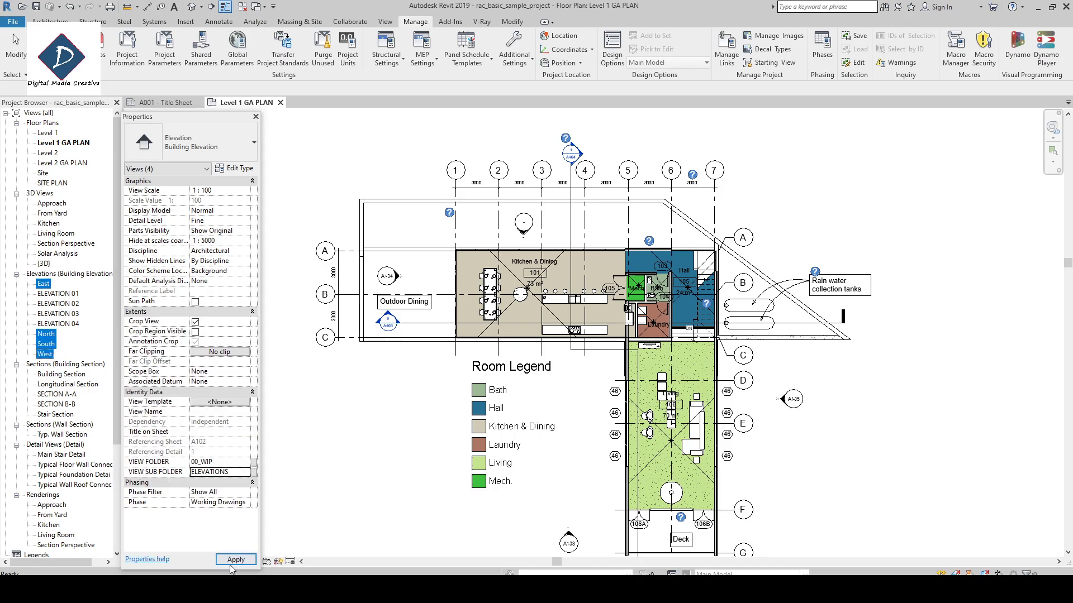
# Step: File ELEVATION 01–04 under 01_SHEET VIEWS, sub folder ELEVATIONS
pyautogui.click(71, 295)
pyautogui.keyDown('shift'); pyautogui.click(70, 325); pyautogui.keyUp('shift')
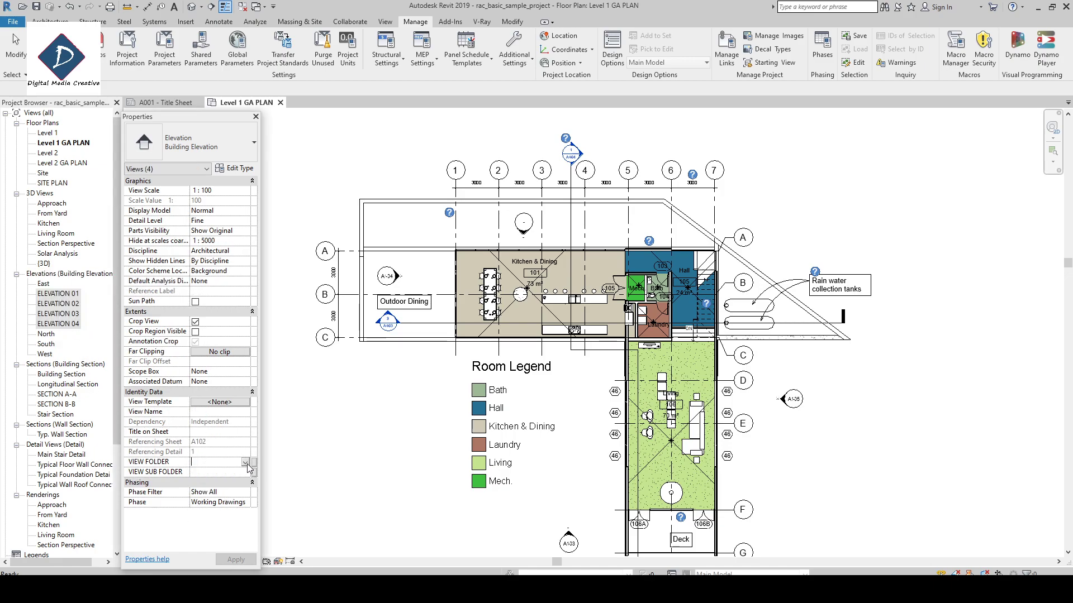
pyautogui.click(245, 462)
pyautogui.click(210, 479)
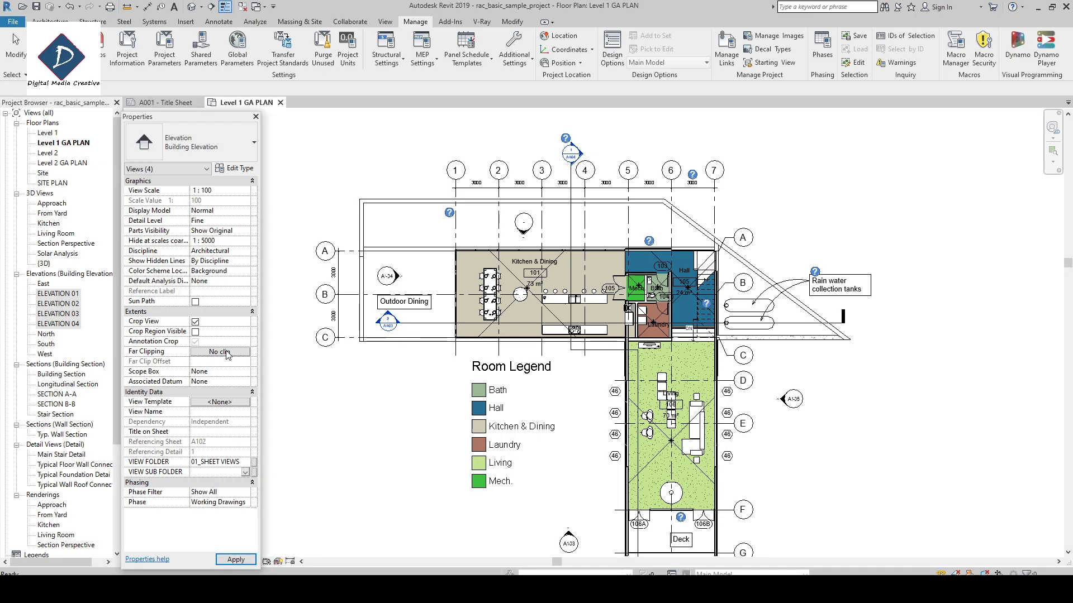
pyautogui.write('EL')
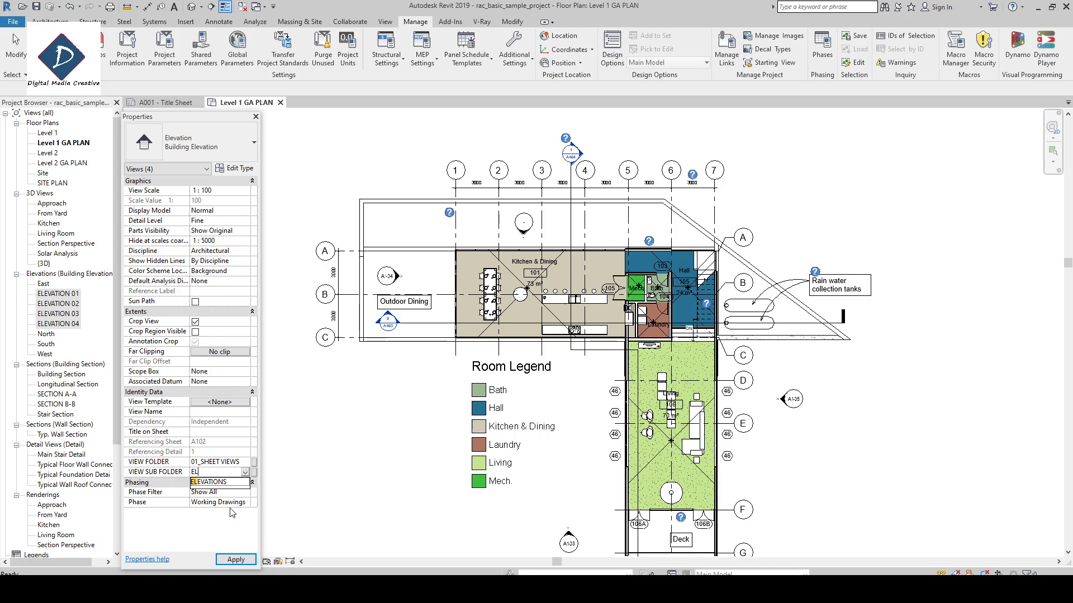
pyautogui.click(219, 482)
pyautogui.click(235, 559)
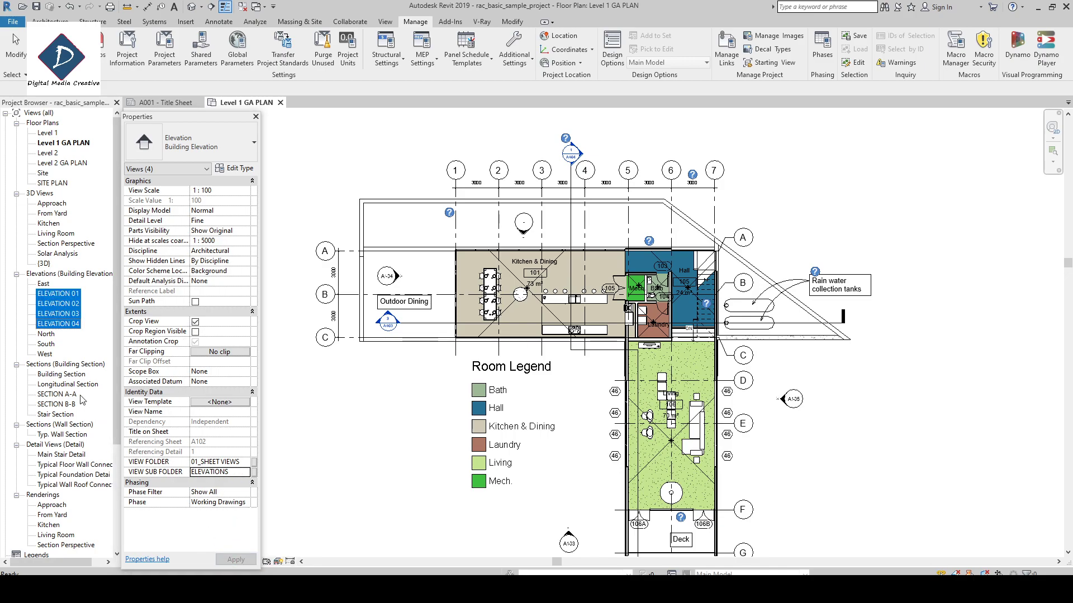
# Step: Give Building Section and Longitudinal Section VIEW FOLDER 00_WIP and a SECTIONS sub folder
pyautogui.click(73, 375)
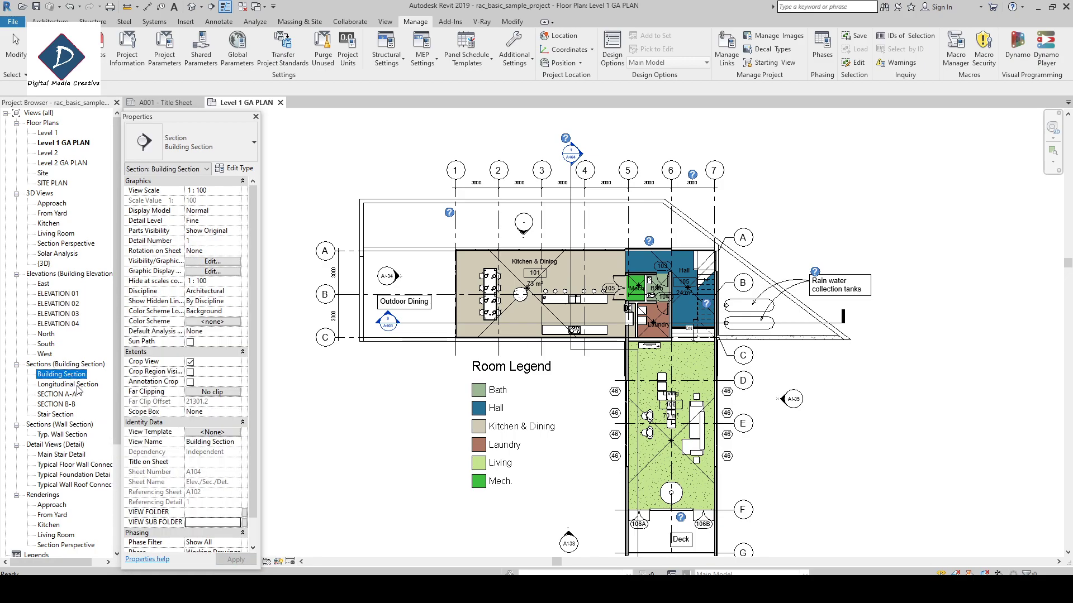
pyautogui.keyDown('ctrl'); pyautogui.click(77, 386); pyautogui.keyUp('ctrl')
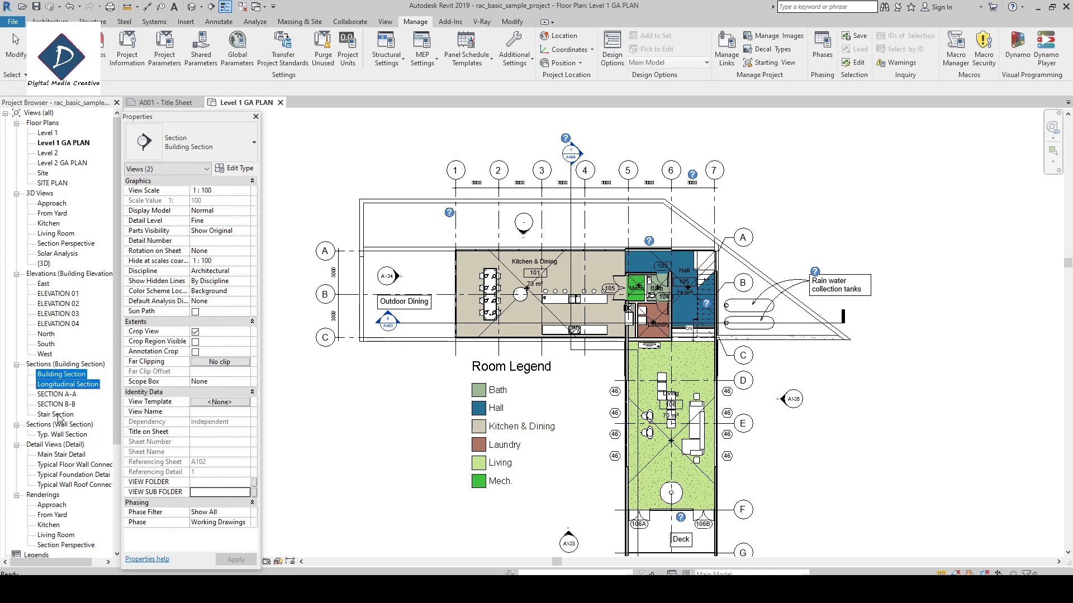
pyautogui.click(217, 482)
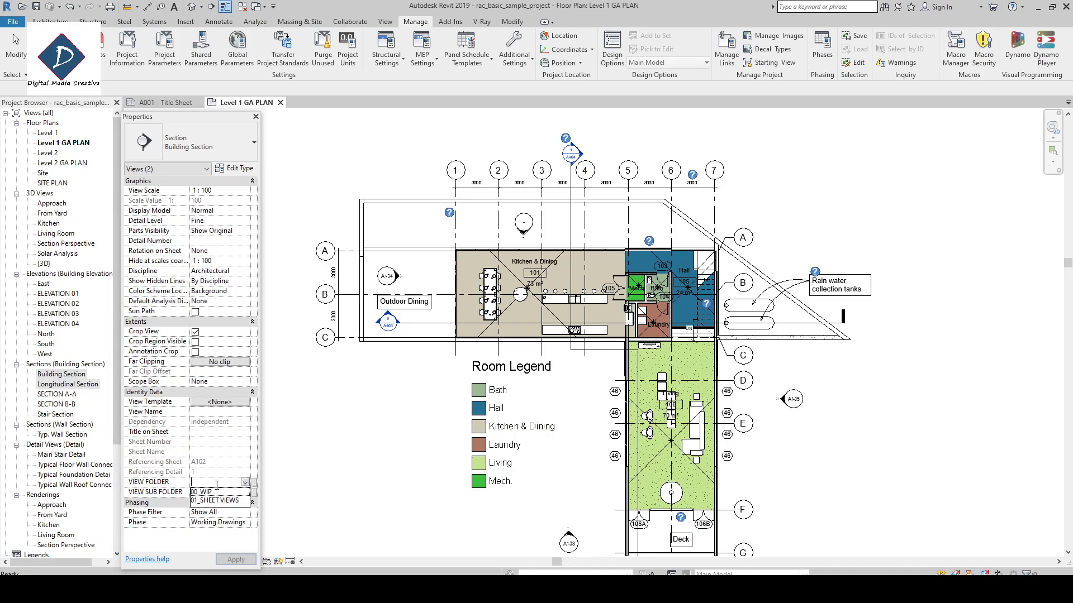
pyautogui.click(215, 492)
pyautogui.click(235, 493)
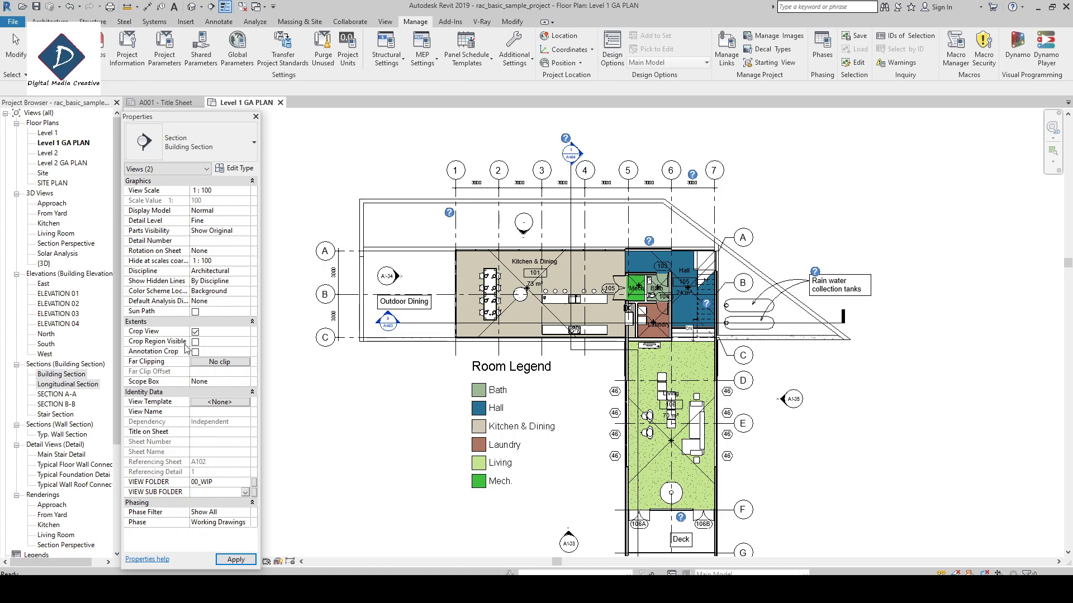
pyautogui.write('SECTIONS')
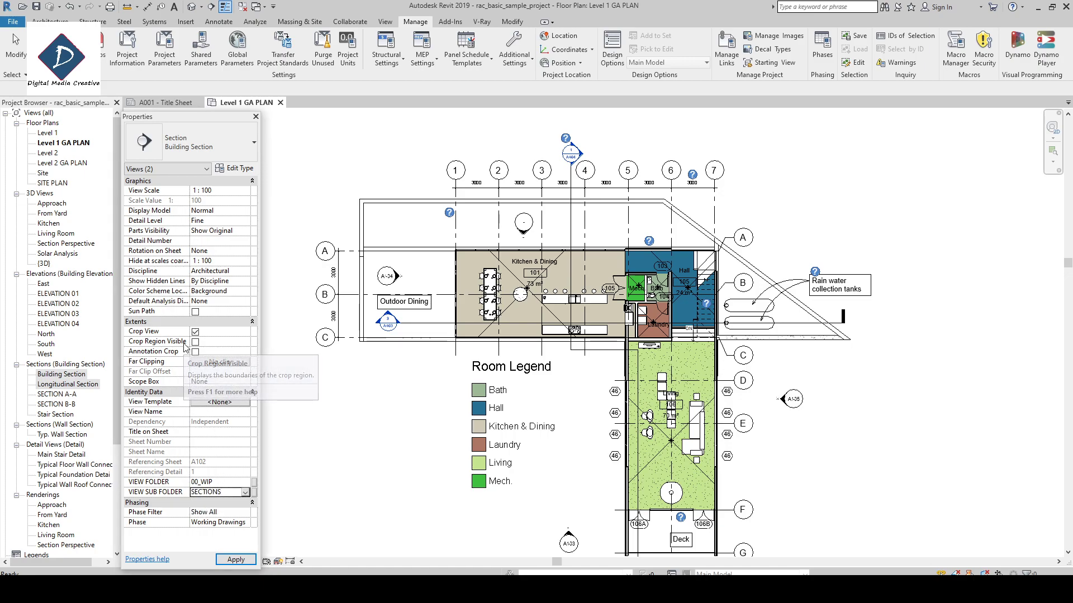
# Step: Set SECTION A-A, SECTION B-B and Stair Section to 01_SHEET VIEWS, sub folder SECTIONS
pyautogui.click(57, 394)
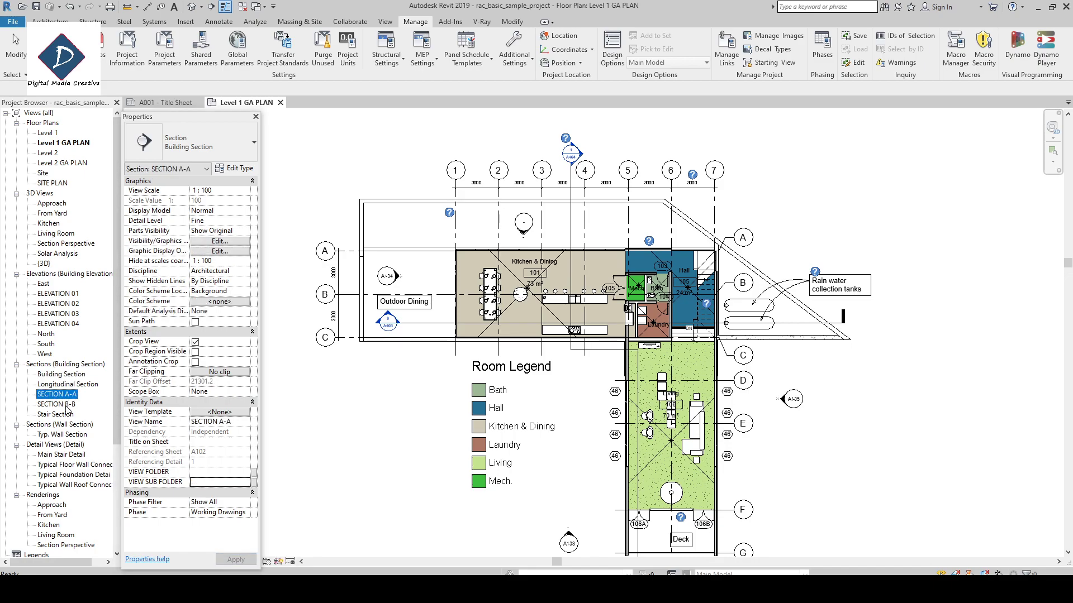
pyautogui.keyDown('shift'); pyautogui.click(56, 414); pyautogui.keyUp('shift')
pyautogui.click(229, 443)
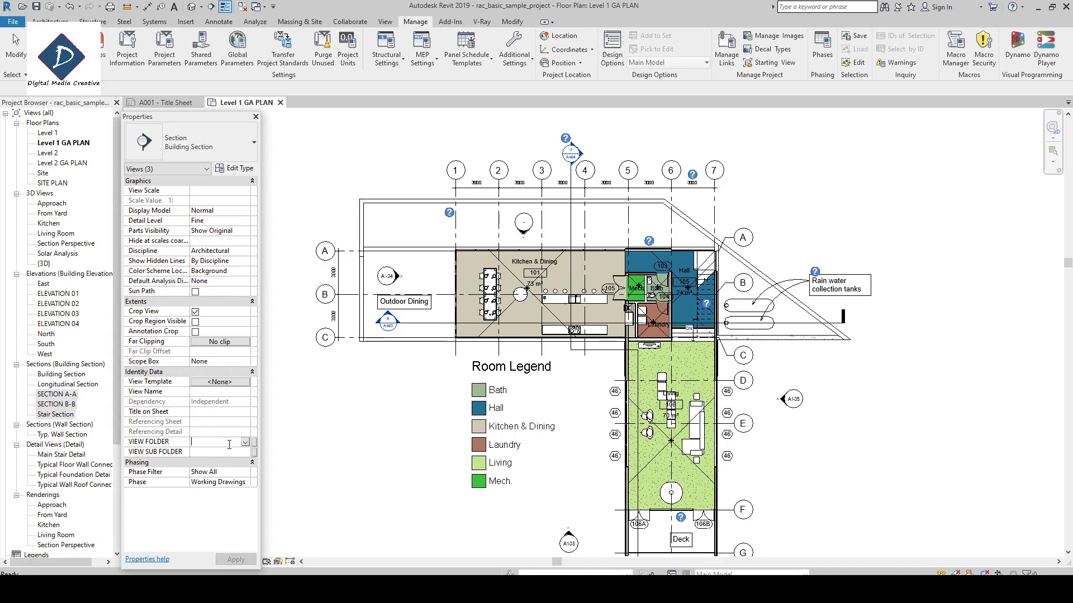
pyautogui.click(245, 442)
pyautogui.click(223, 451)
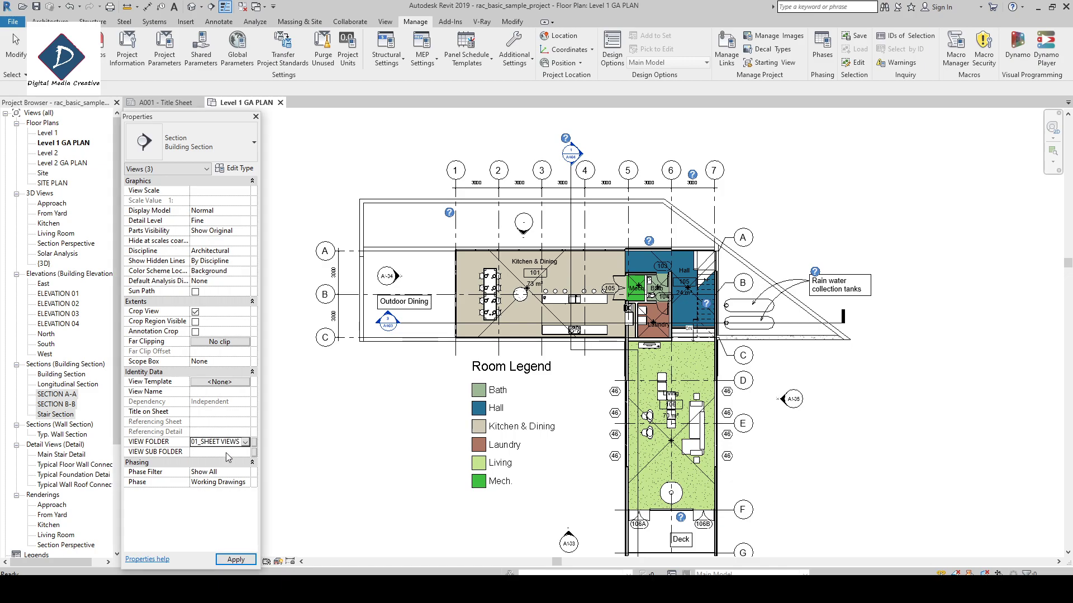
pyautogui.click(247, 454)
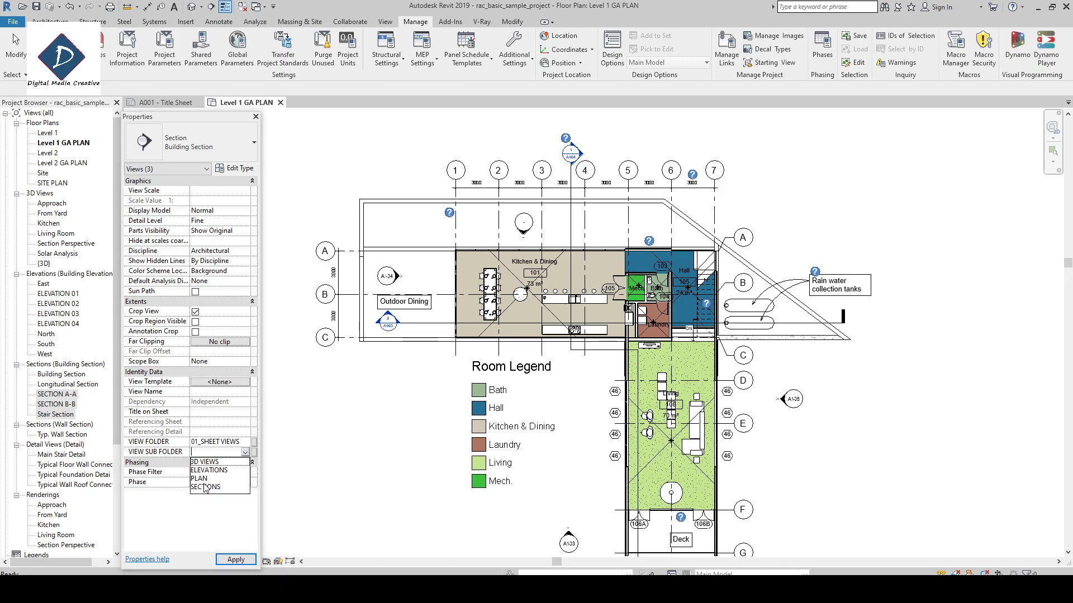
pyautogui.click(242, 486)
pyautogui.click(235, 559)
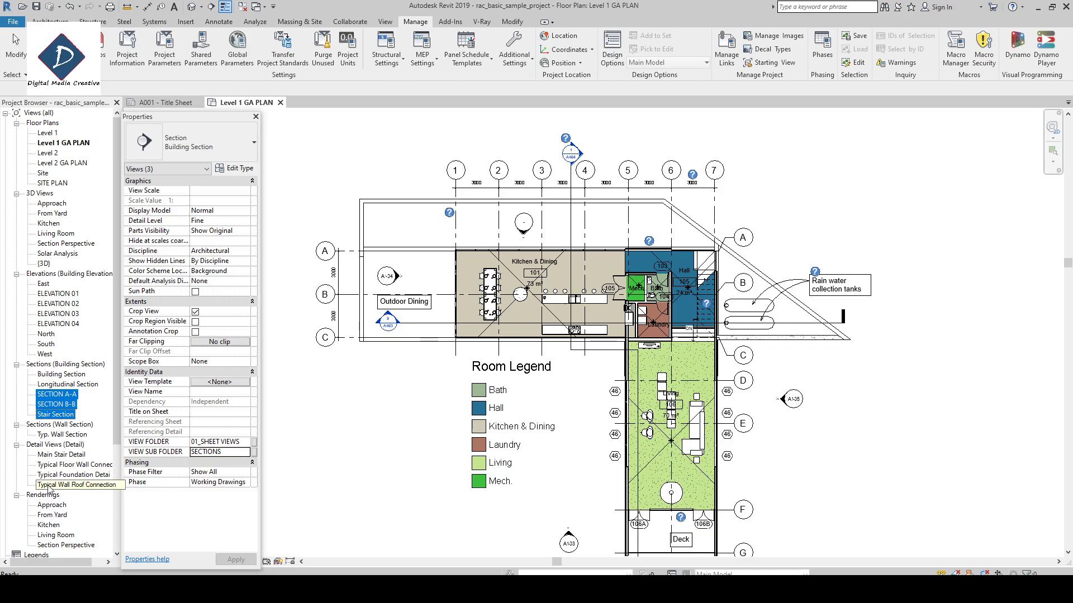
pyautogui.click(74, 435)
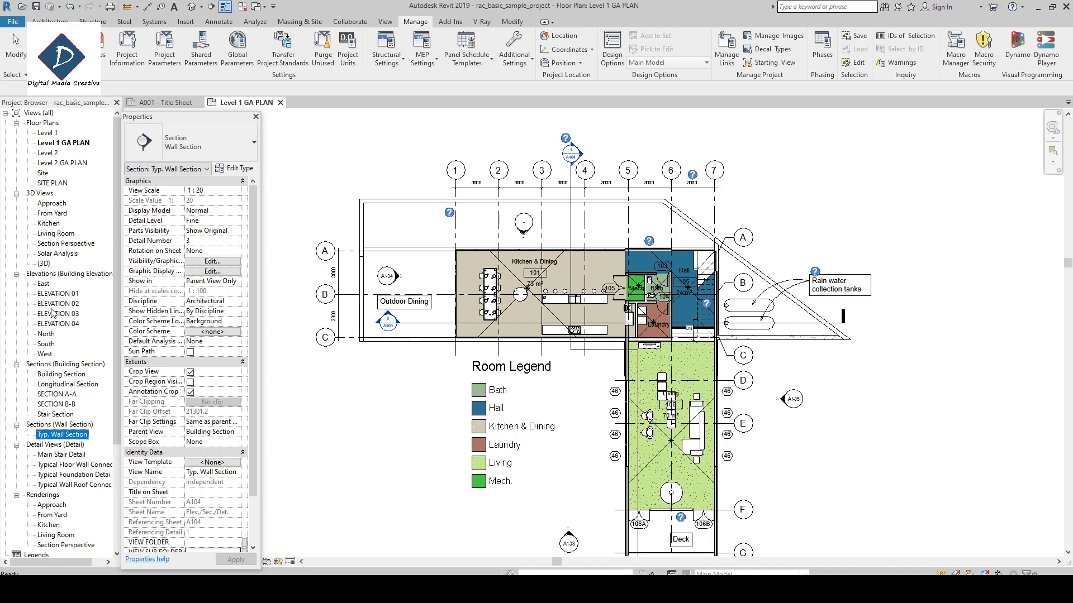
# Step: Create a new views browser organization scheme named FOLDERS
pyautogui.rightClick(37, 114)
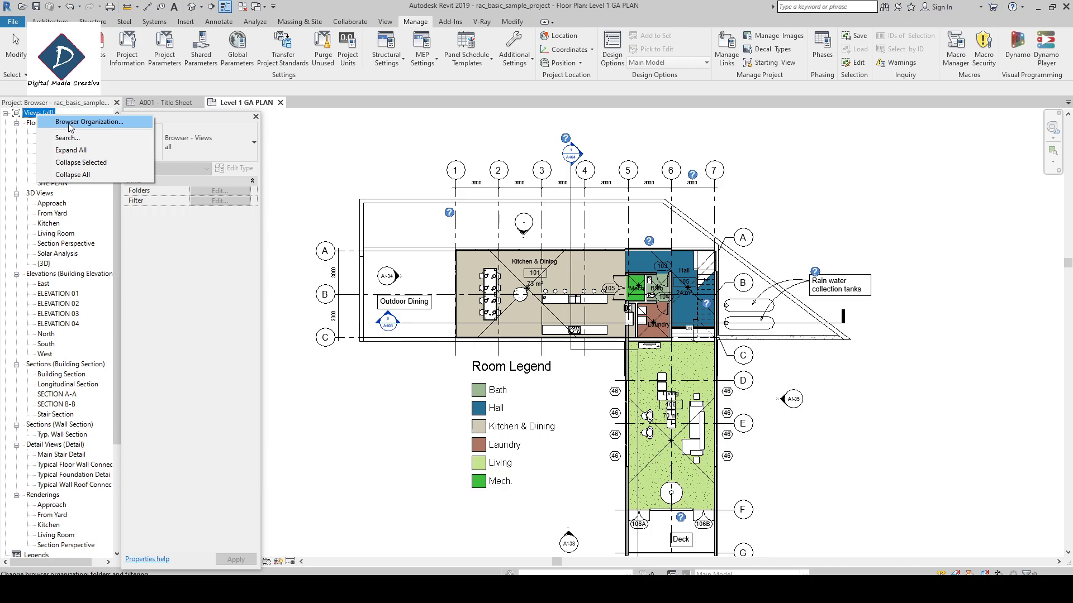
pyautogui.click(77, 122)
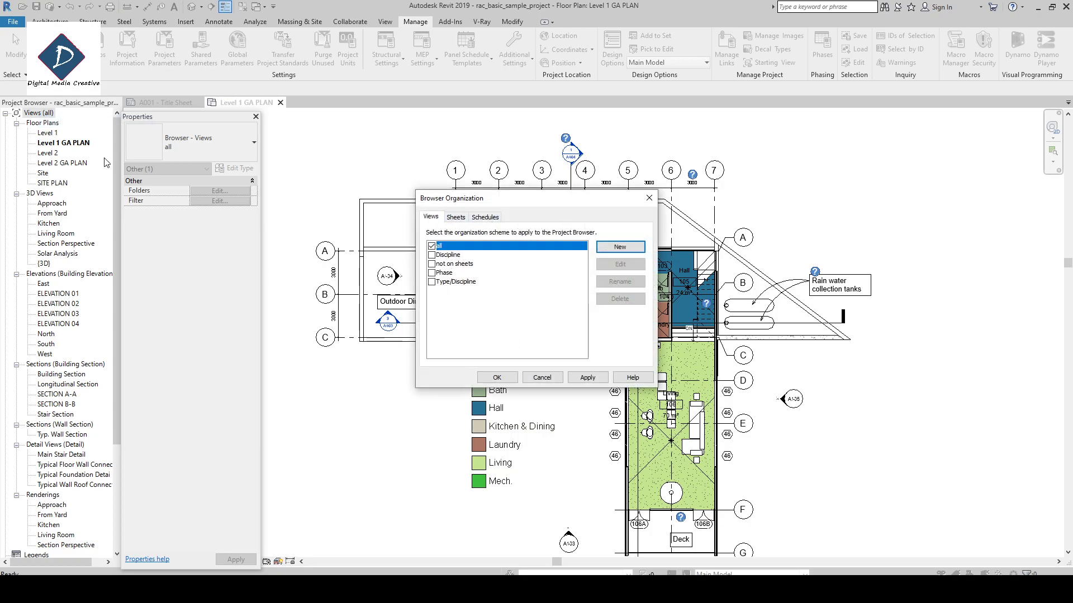
pyautogui.click(620, 247)
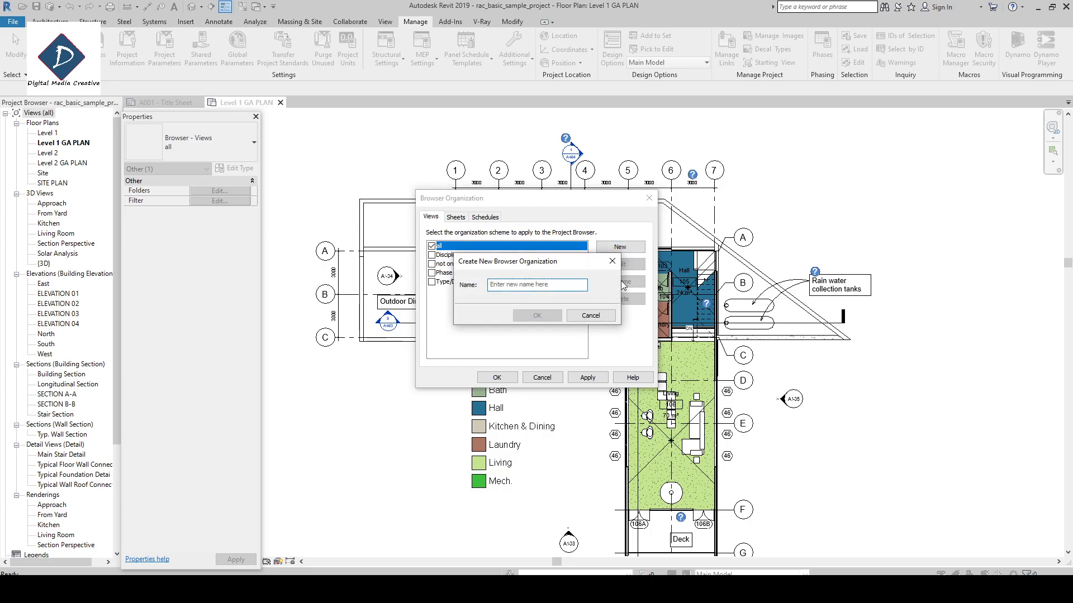
pyautogui.write('FOLDERS')
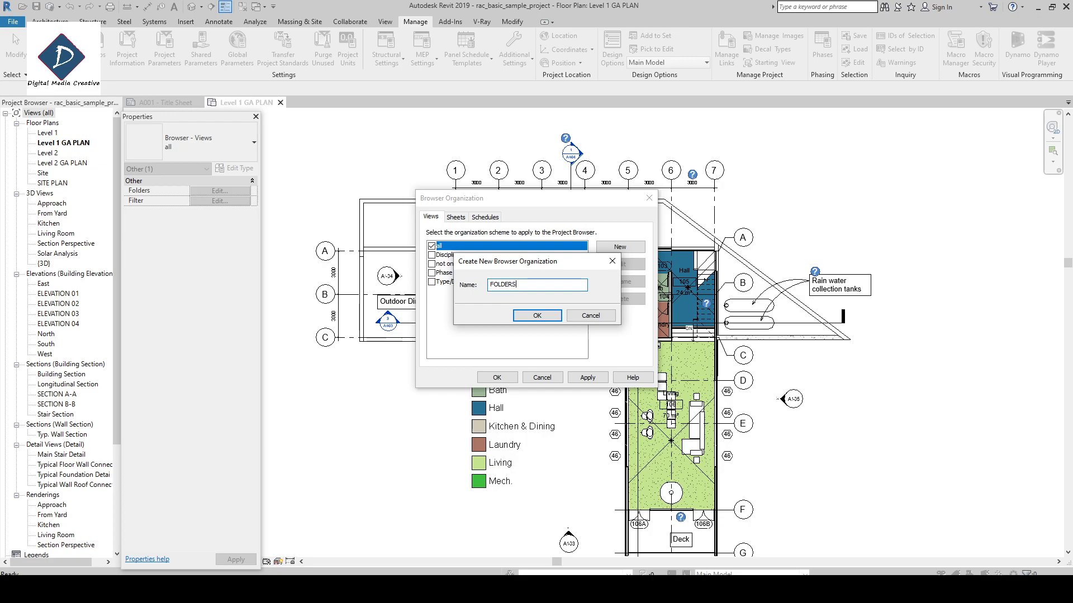
pyautogui.press('Return')
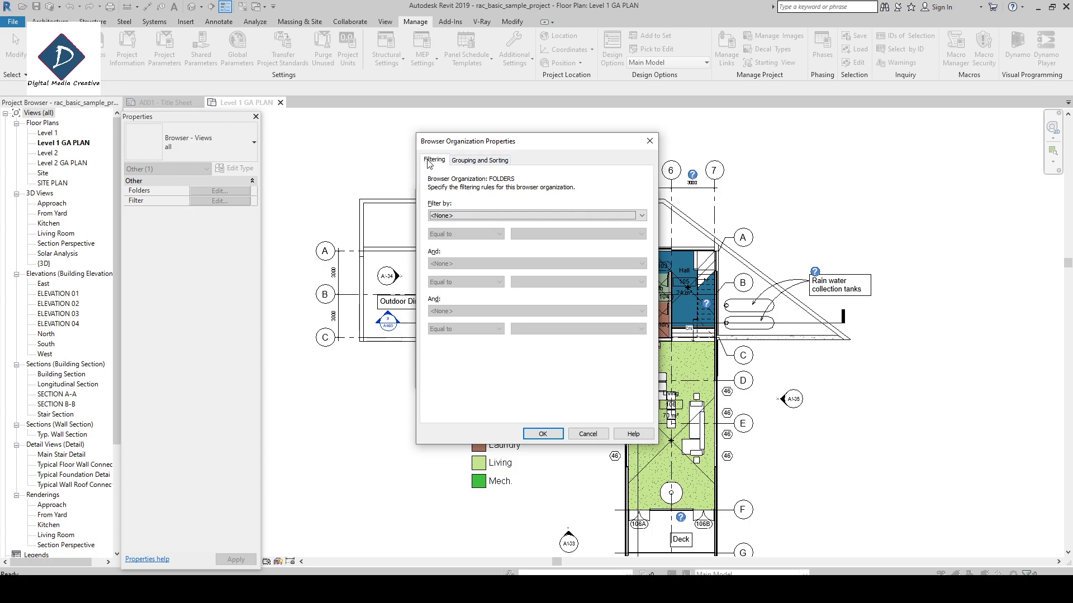
# Step: Set the FOLDERS grouping to VIEW FOLDER first, then VIEW SUB FOLDER
pyautogui.click(467, 161)
pyautogui.click(525, 203)
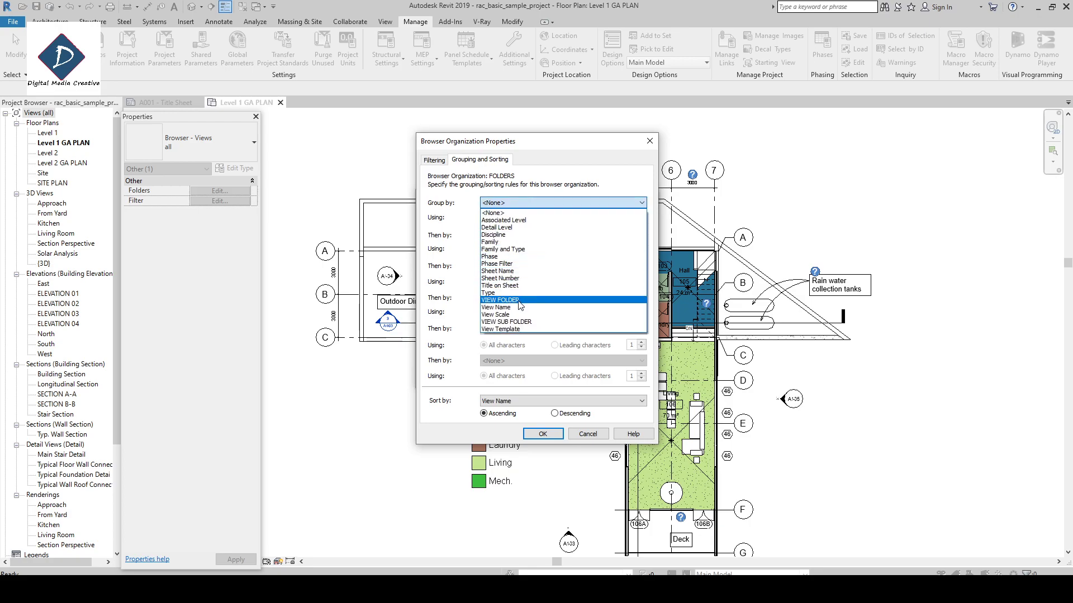
pyautogui.click(519, 300)
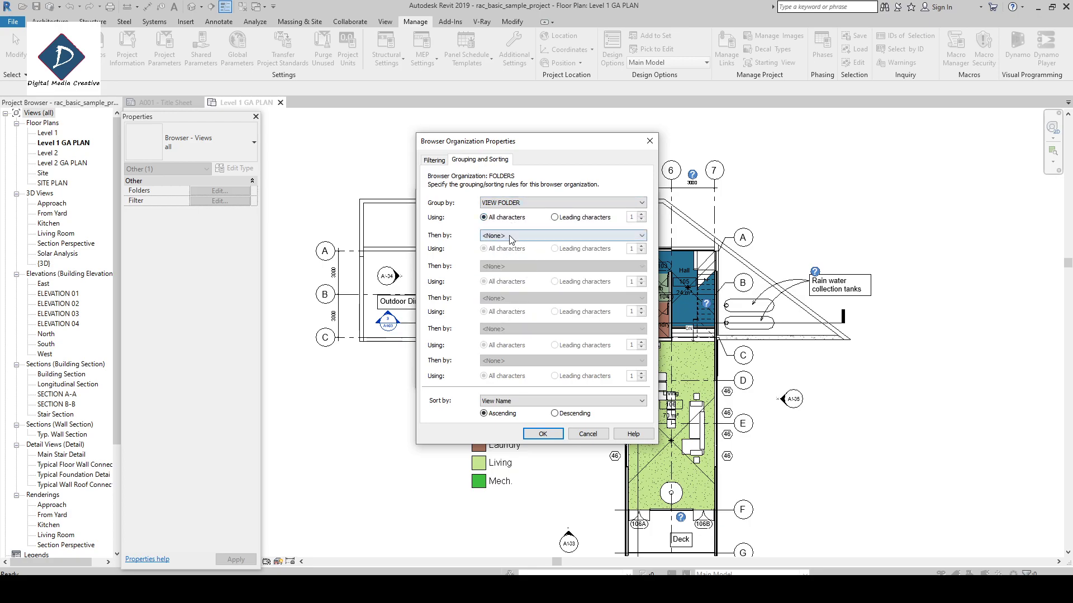
pyautogui.click(508, 236)
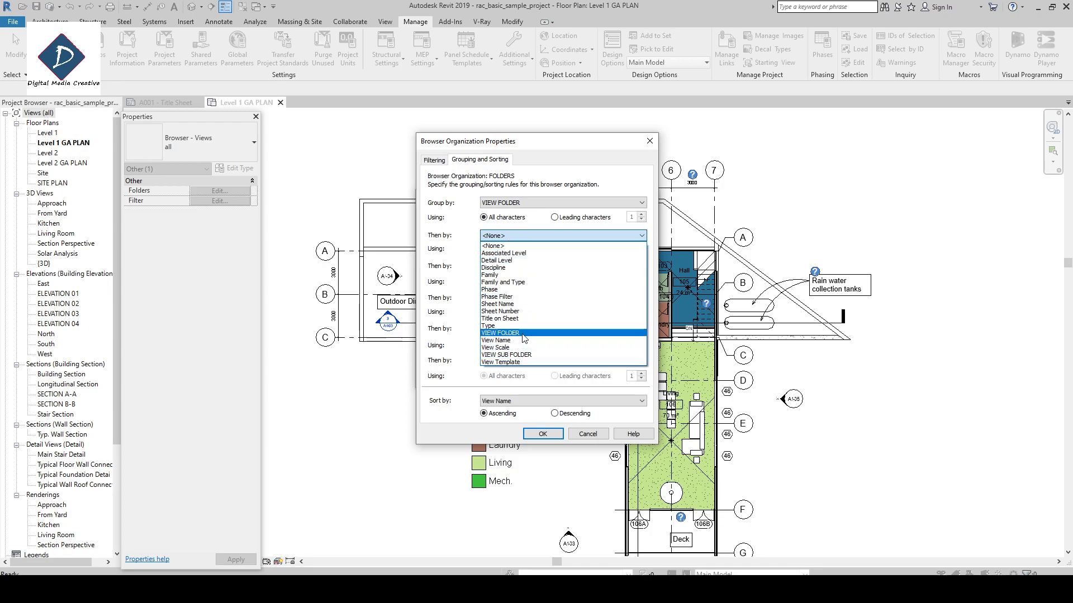
pyautogui.click(525, 355)
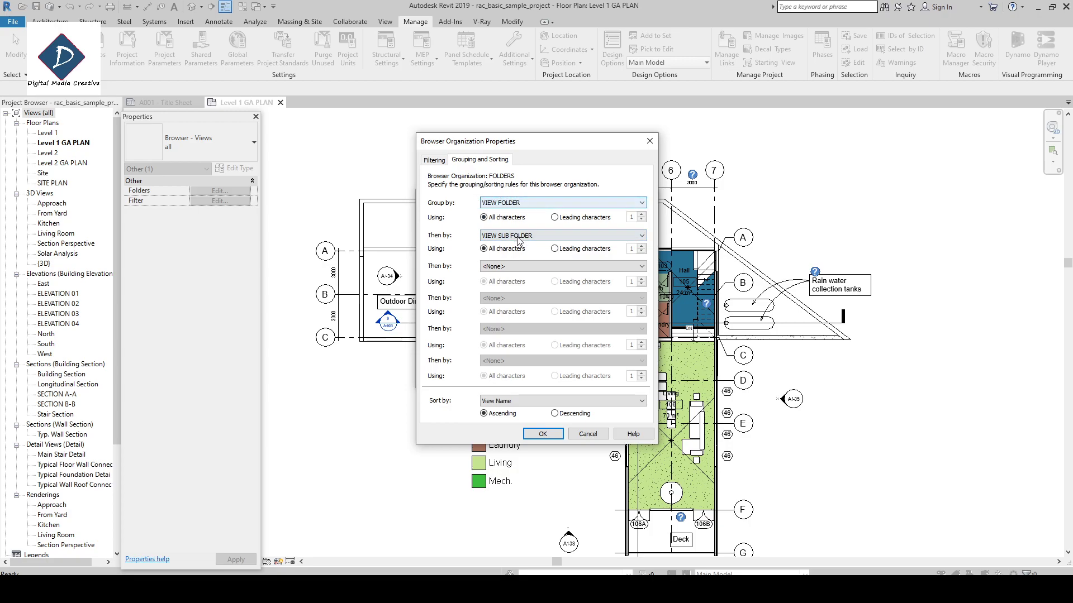
# Step: Confirm the grouping rules, tick FOLDERS and apply it to the Project Browser
pyautogui.click(548, 434)
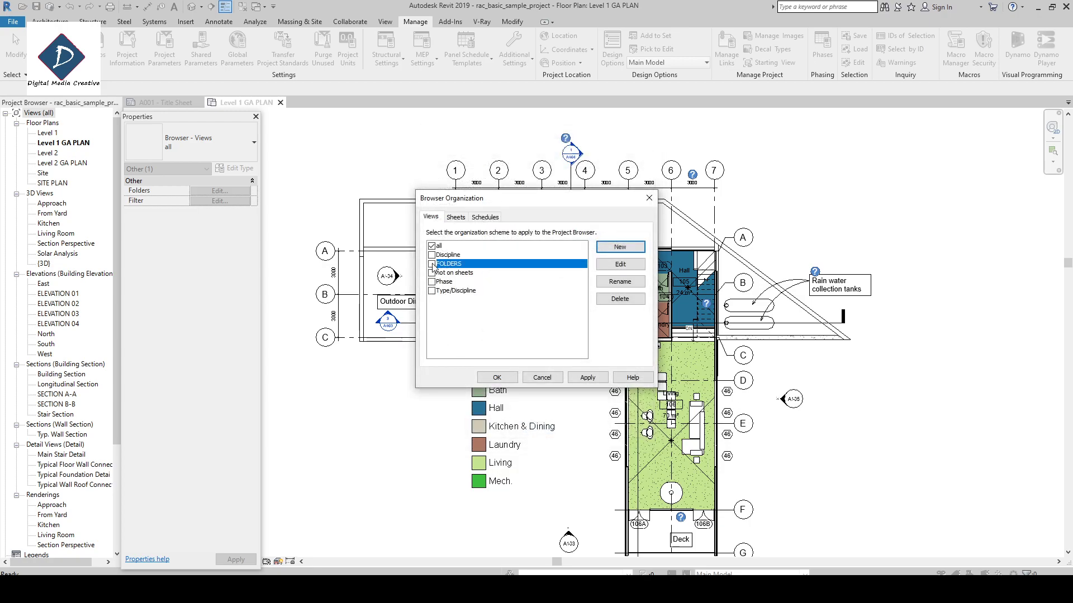
pyautogui.click(432, 264)
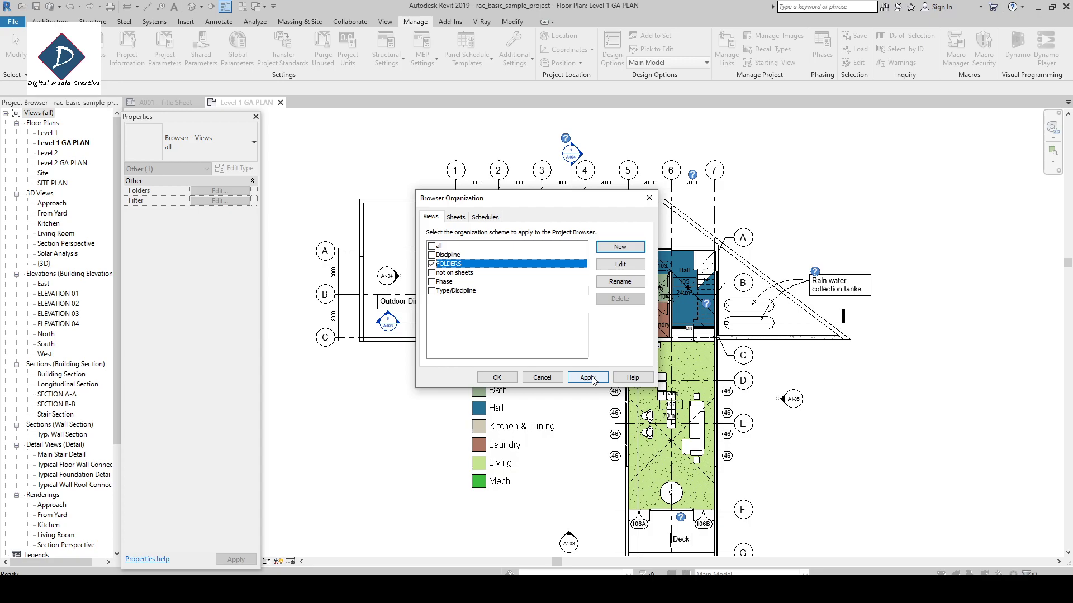
pyautogui.click(586, 377)
# Step: Close Browser Organization, expand 00_WIP and briefly open its ELEVATIONS, PLAN and SECTIONS subfolders
pyautogui.click(496, 377)
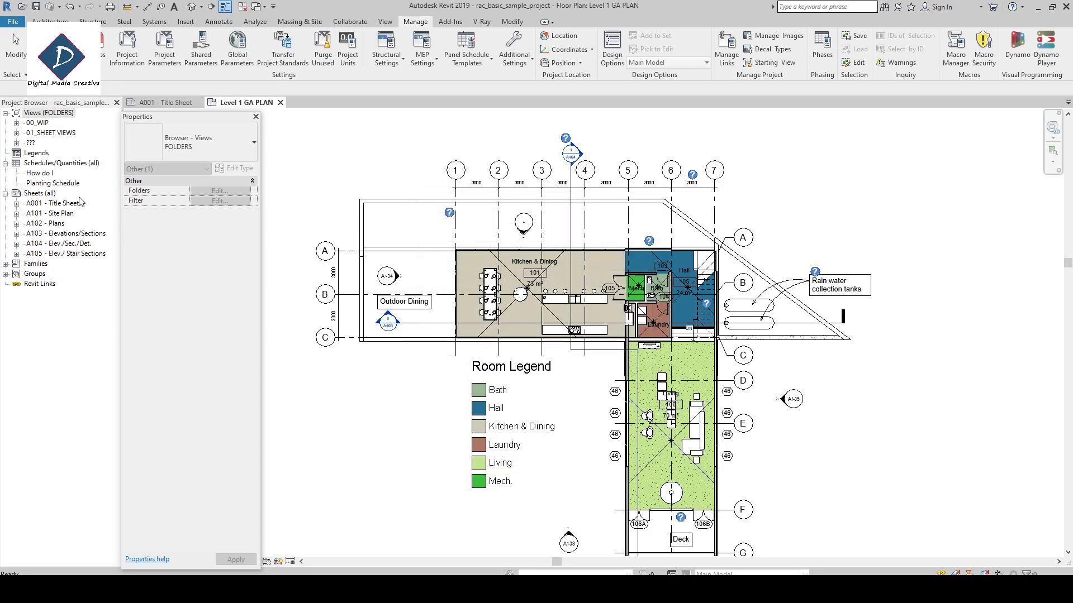
pyautogui.click(17, 123)
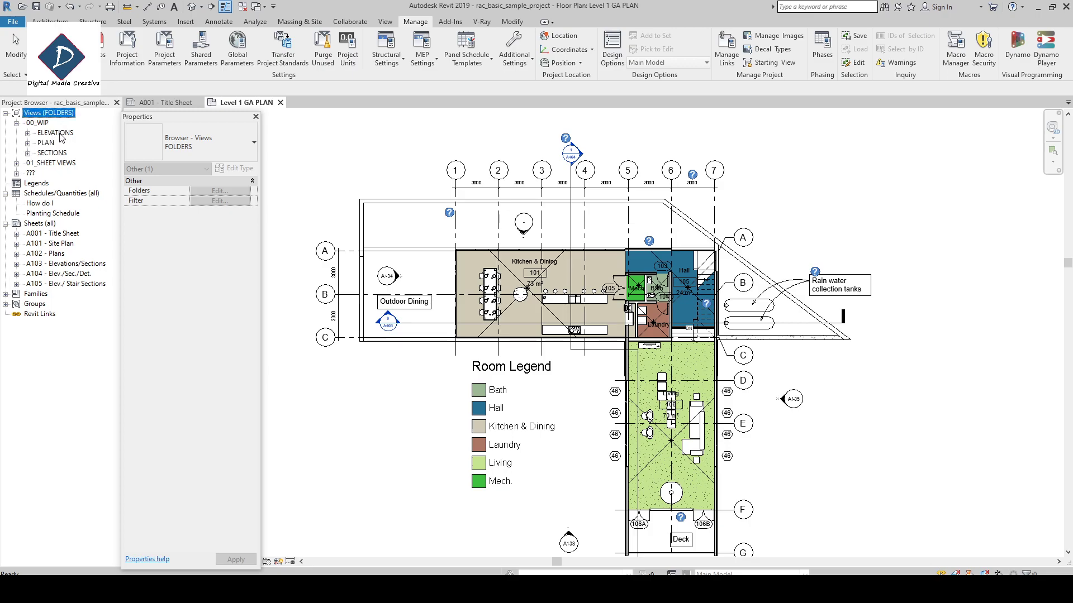
pyautogui.click(27, 134)
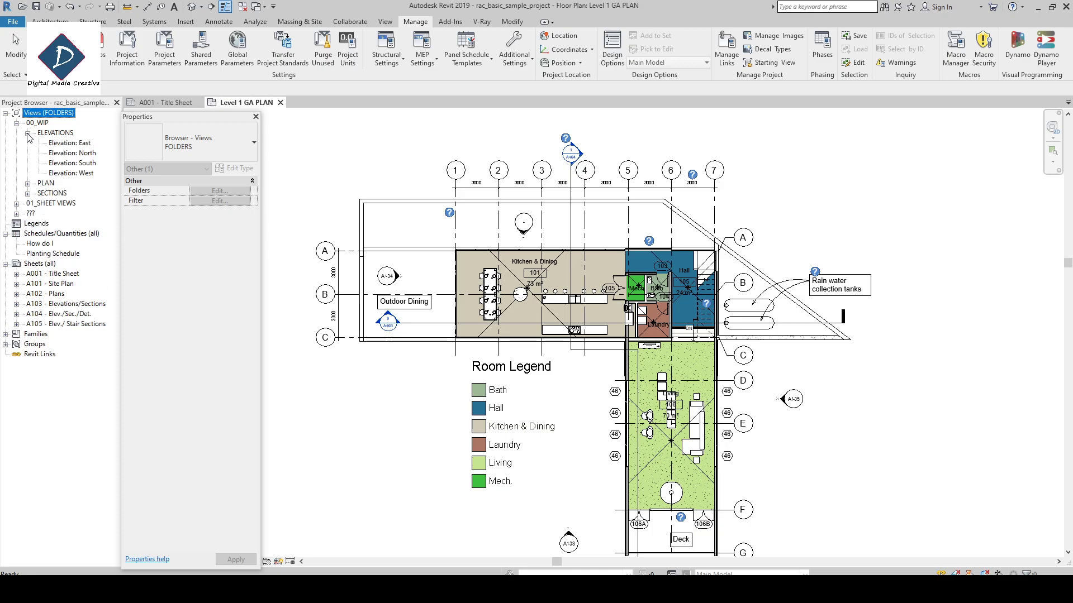
pyautogui.click(27, 134)
pyautogui.click(27, 144)
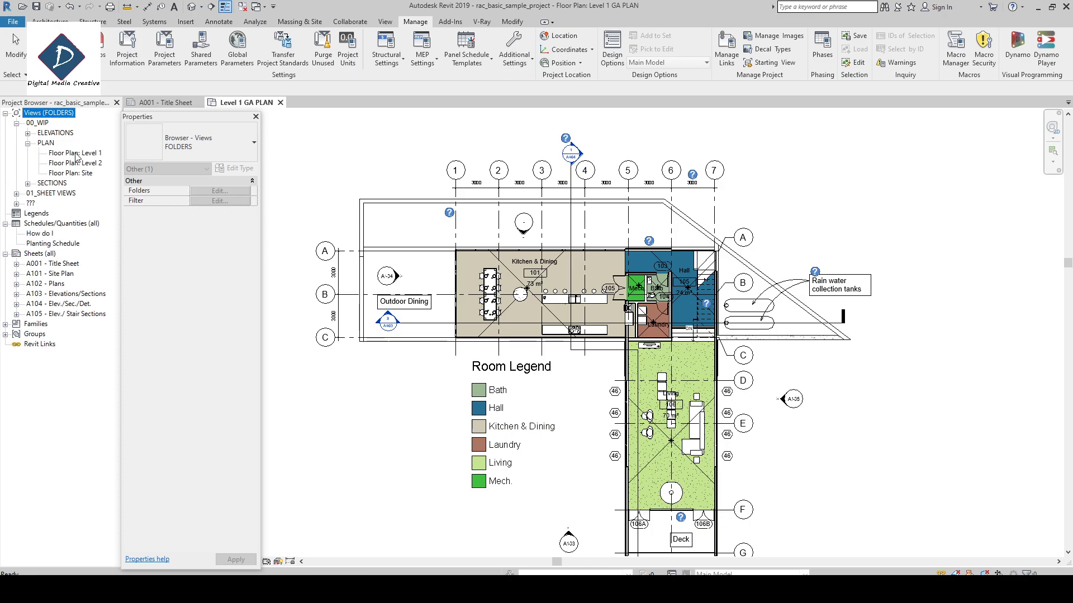
pyautogui.click(27, 144)
pyautogui.click(27, 154)
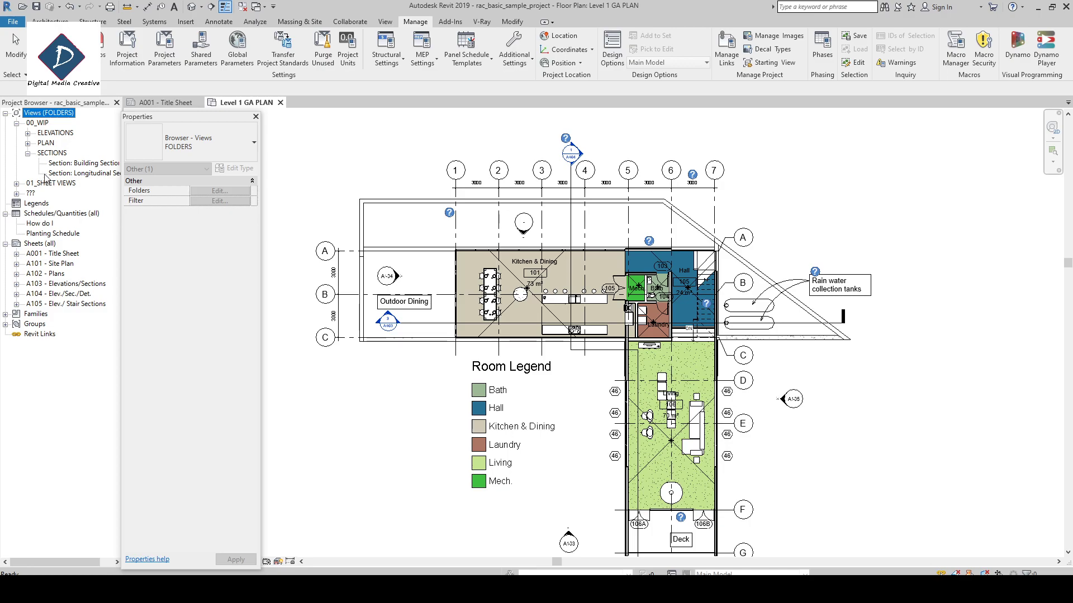
pyautogui.click(27, 153)
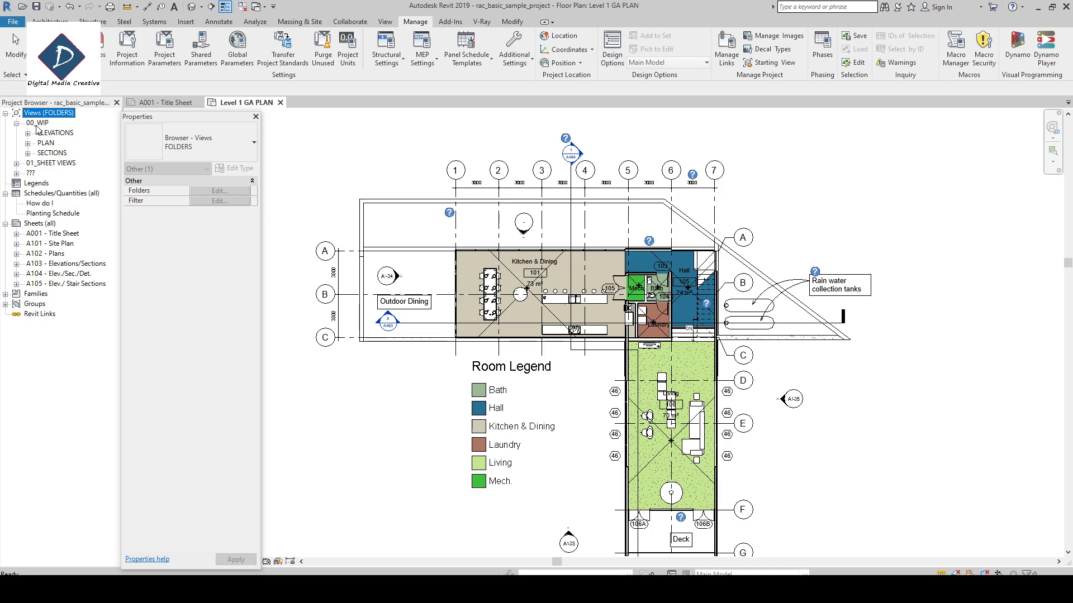
pyautogui.click(17, 163)
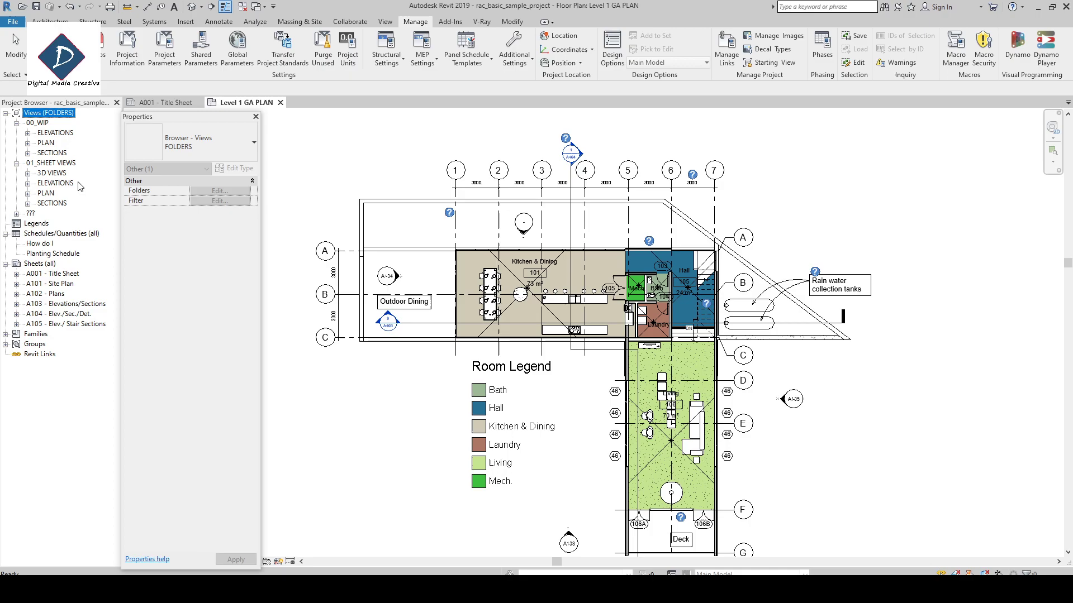
pyautogui.click(28, 173)
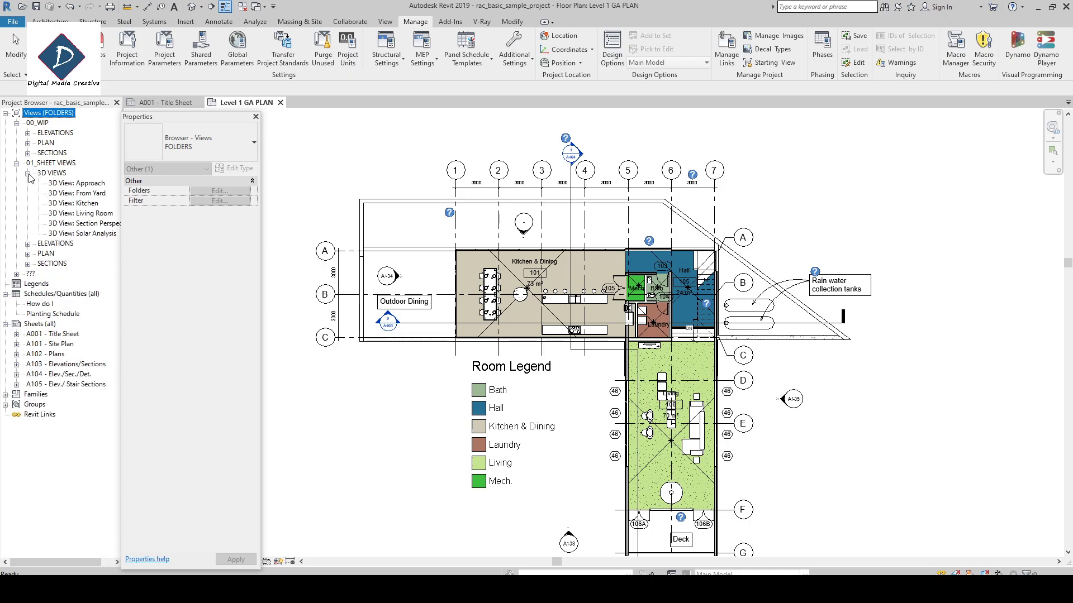
pyautogui.click(88, 194)
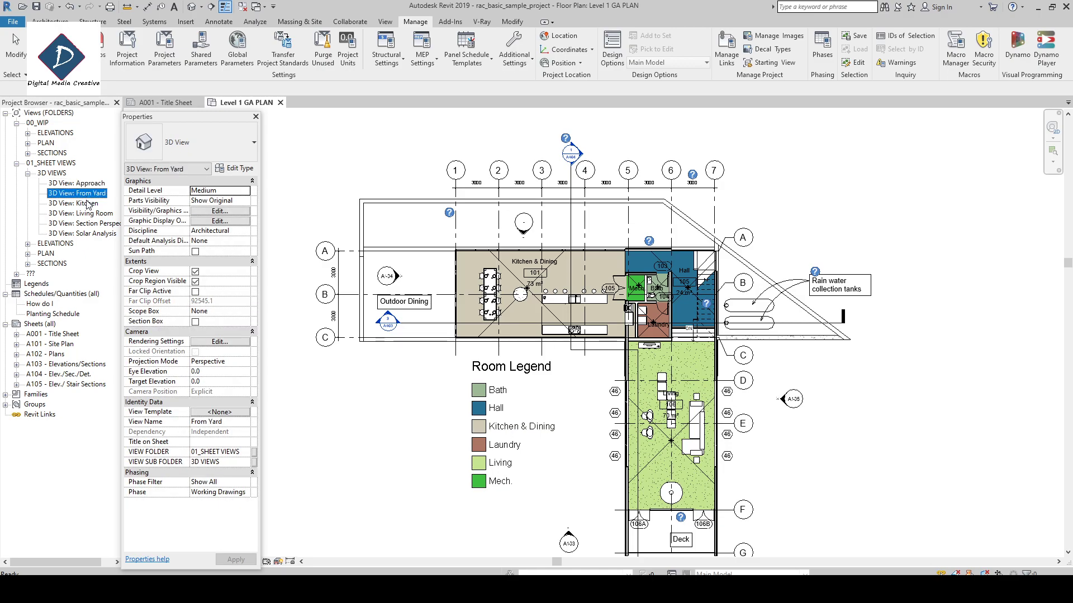
pyautogui.click(92, 214)
pyautogui.click(76, 224)
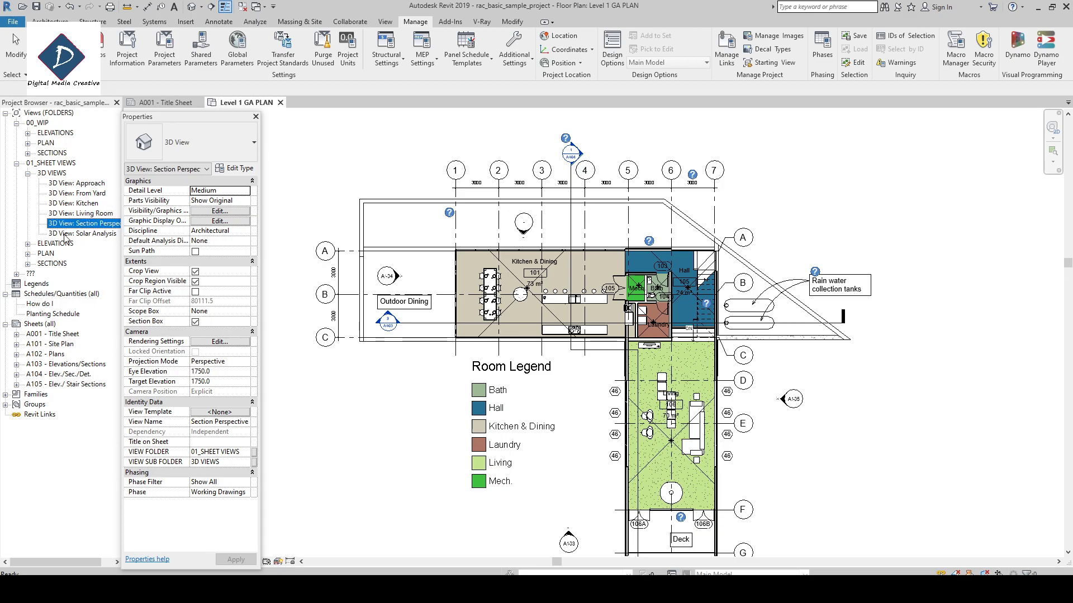
pyautogui.click(28, 244)
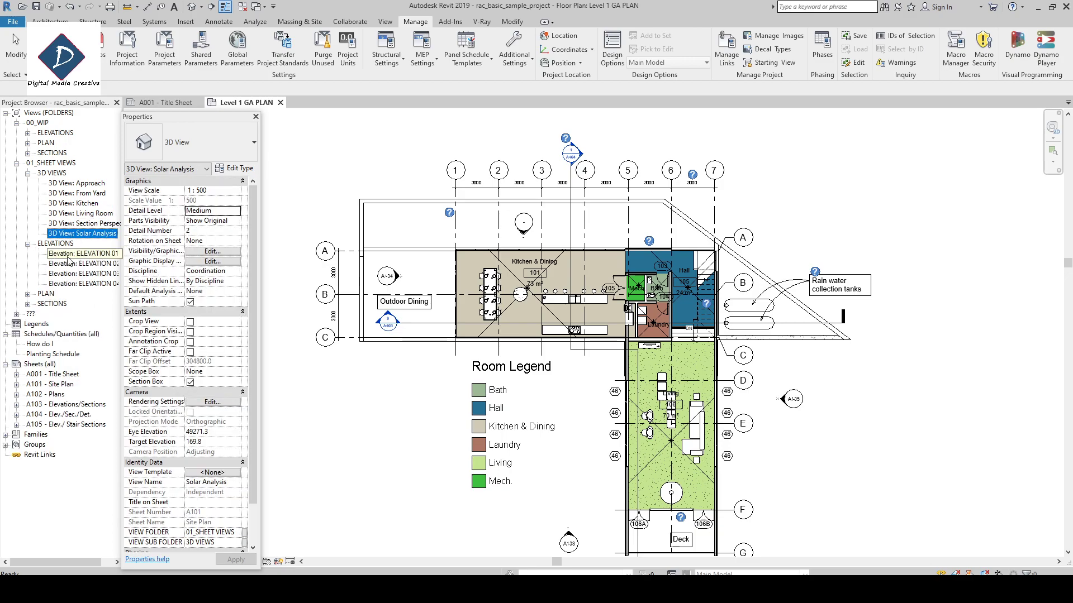
pyautogui.click(67, 257)
pyautogui.click(28, 245)
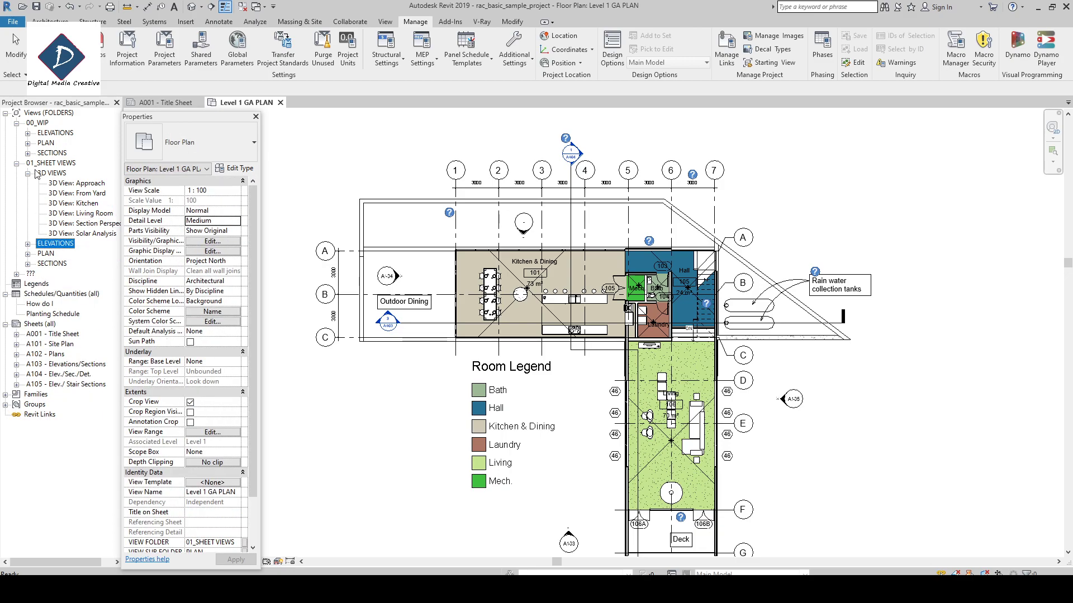
pyautogui.click(28, 173)
pyautogui.click(16, 163)
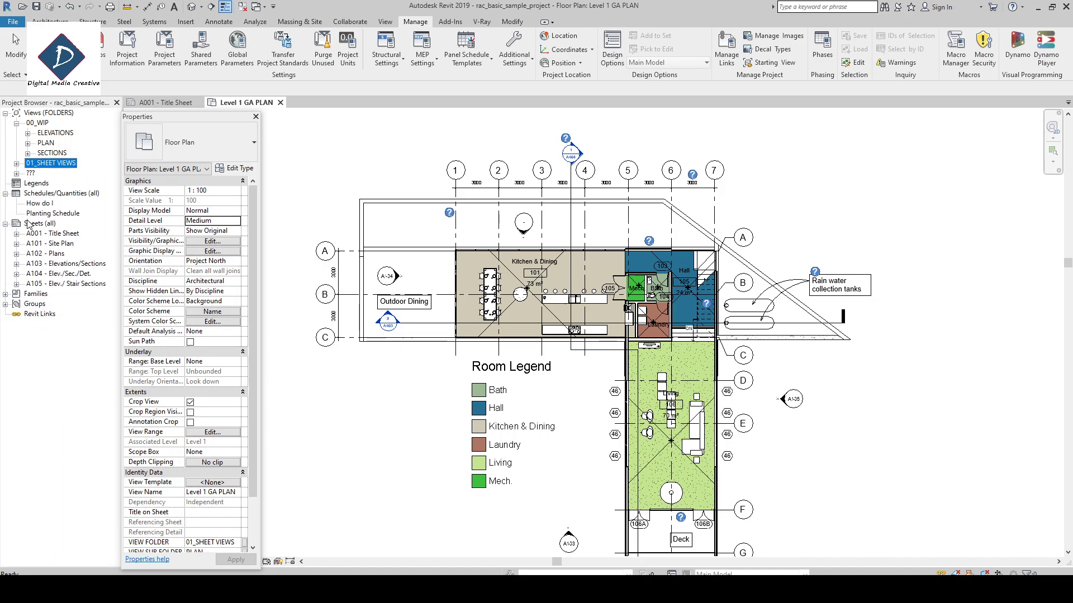